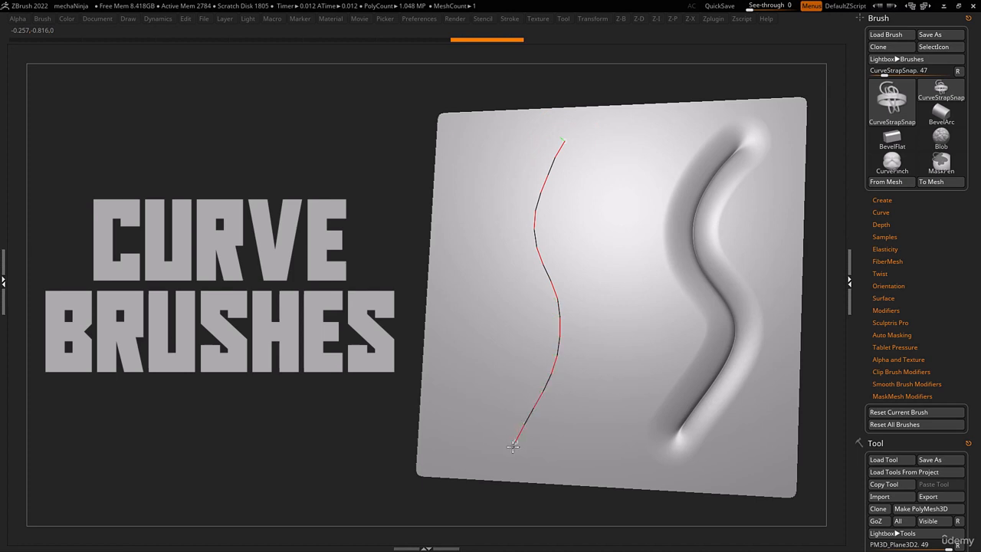
Draw a wavy strap down the plane with CurveStrapSnap, and a short curved strap near the upper part of the cleared plane
{"action": "left_click_drag", "start_coordinate": [512, 445], "coordinate": [509, 439]}
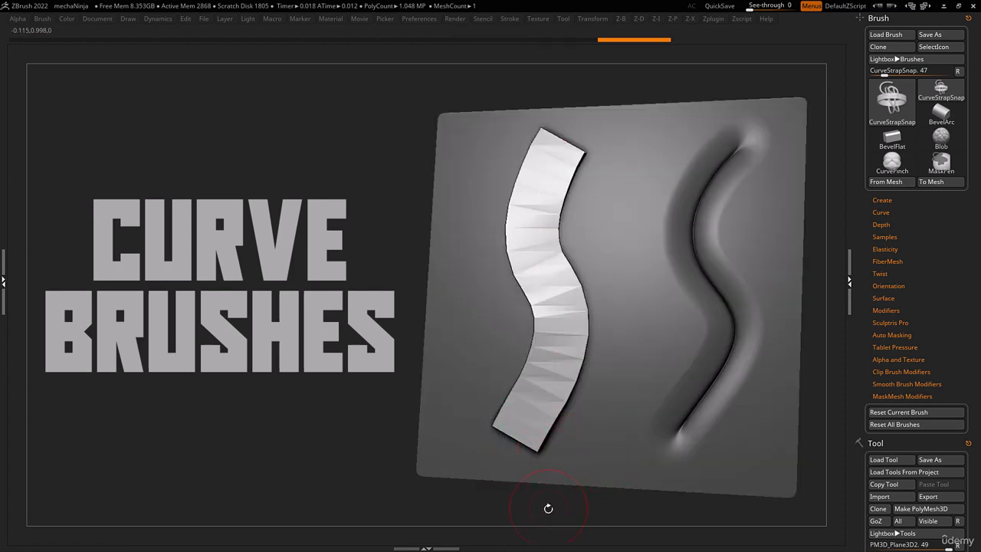
{"action": "mouse_move", "coordinate": [621, 346]}
{"action": "right_mouse_down"}
{"action": "mouse_move", "coordinate": [610, 358]}
{"action": "mouse_move", "coordinate": [624, 349]}
{"action": "right_mouse_up"}
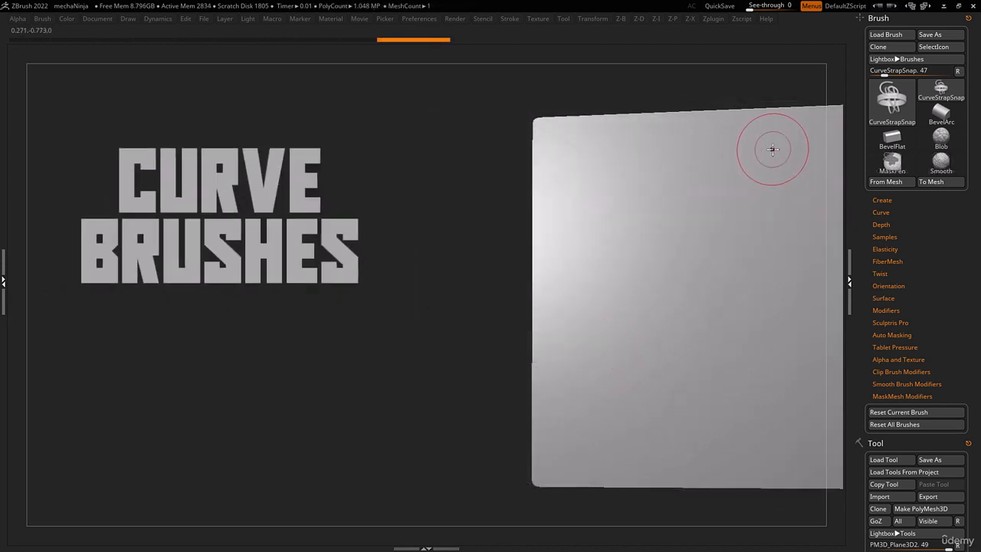
{"action": "left_click_drag", "start_coordinate": [771, 149], "coordinate": [751, 157]}
{"action": "left_click_drag", "start_coordinate": [746, 292], "coordinate": [744, 287]}
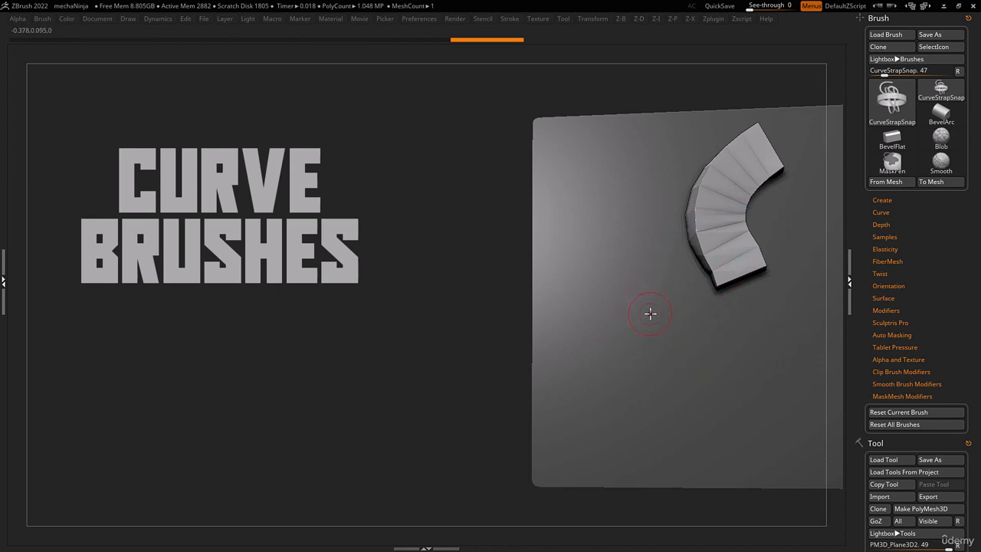
Update the short strap to a smaller brush size and extend its lower end in a winding path beyond the plane's edge
{"action": "left_click", "coordinate": [740, 278]}
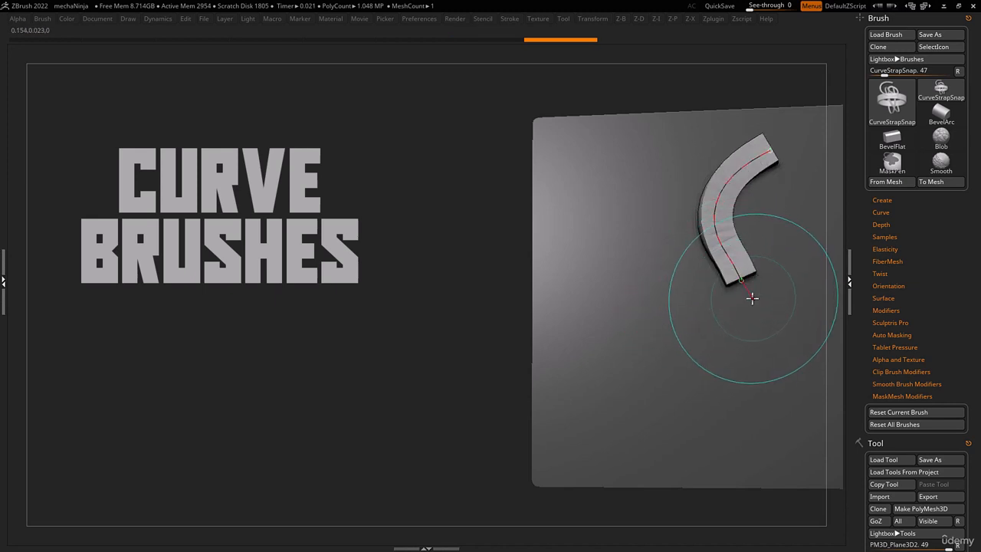
{"action": "left_click_drag", "start_coordinate": [752, 298], "coordinate": [754, 302]}
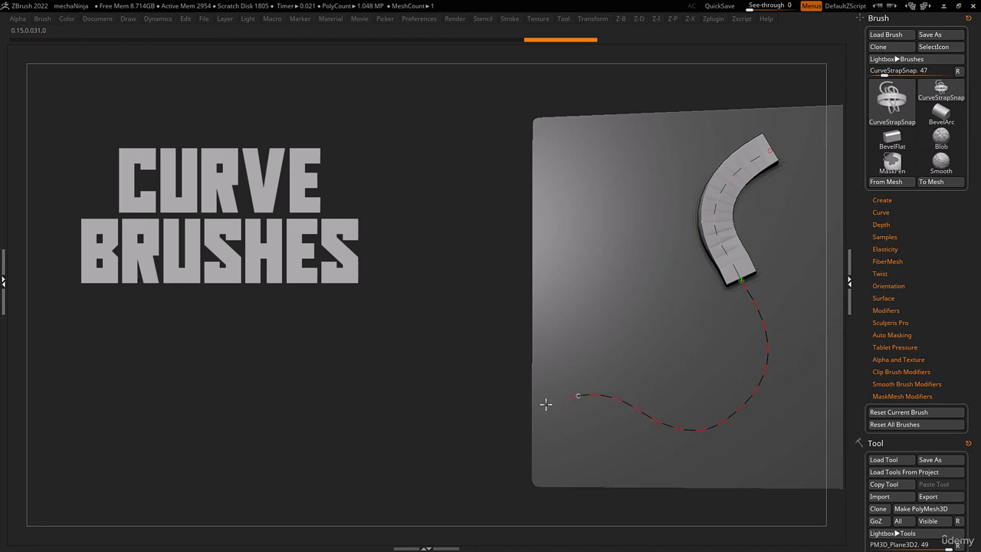
{"action": "left_click_drag", "start_coordinate": [473, 207], "coordinate": [473, 209]}
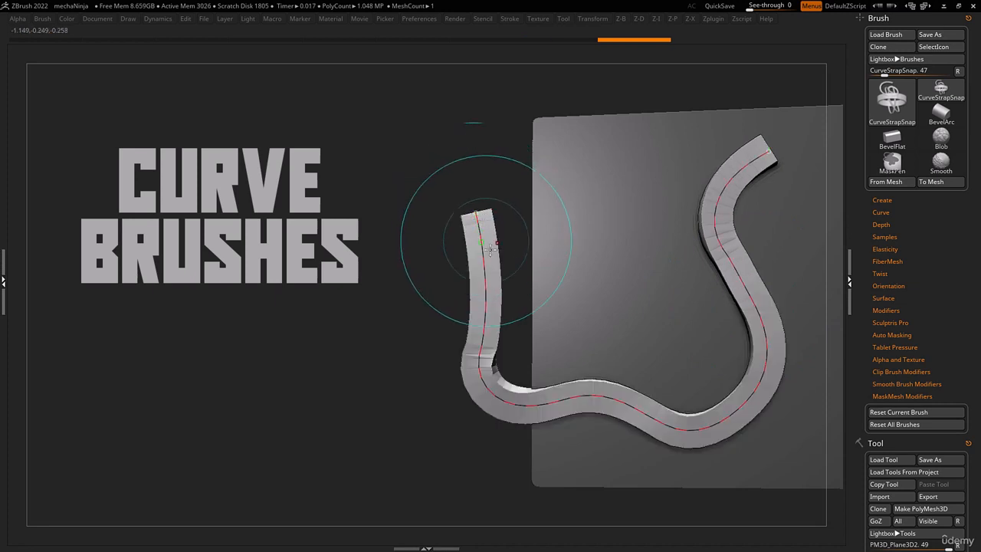
Smooth the long strap's curve along its descending section and twist the strap near its far end
{"action": "mouse_move", "coordinate": [753, 314]}
{"action": "left_mouse_down", "text": "shift"}
{"action": "mouse_move", "coordinate": [760, 326]}
{"action": "mouse_move", "coordinate": [757, 300]}
{"action": "mouse_move", "coordinate": [737, 345]}
{"action": "mouse_move", "coordinate": [737, 265]}
{"action": "left_mouse_up", "text": "shift"}
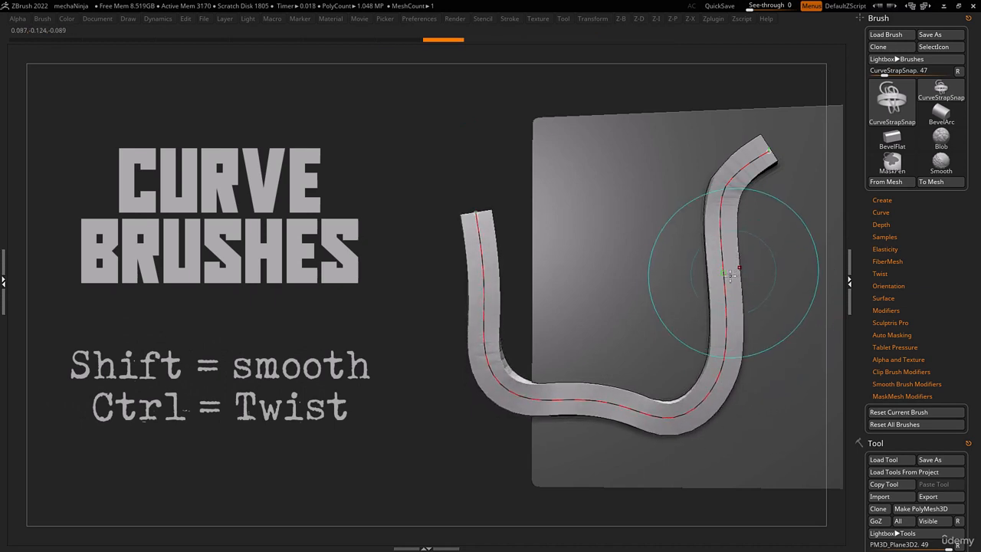
{"action": "mouse_move", "coordinate": [460, 315]}
{"action": "left_mouse_down", "text": "ctrl"}
{"action": "mouse_move", "coordinate": [524, 283]}
{"action": "mouse_move", "coordinate": [444, 300]}
{"action": "mouse_move", "coordinate": [501, 281]}
{"action": "mouse_move", "coordinate": [518, 286]}
{"action": "left_mouse_up", "text": "ctrl"}
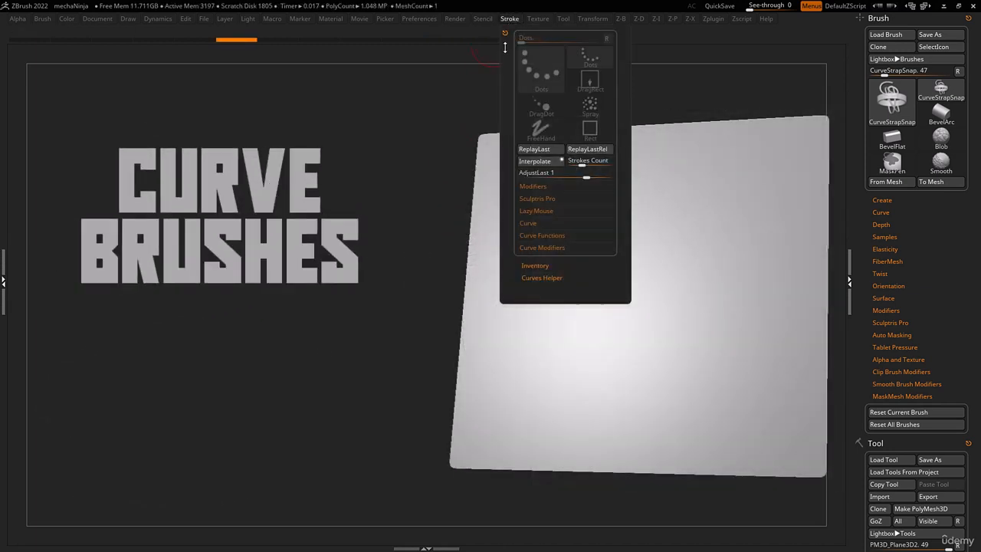
Turn on LazyMouse and draw parallel diagonal straight straps across the plane, continuing one of them into a freehand bend
{"action": "left_click", "coordinate": [534, 211]}
{"action": "left_click", "coordinate": [532, 224]}
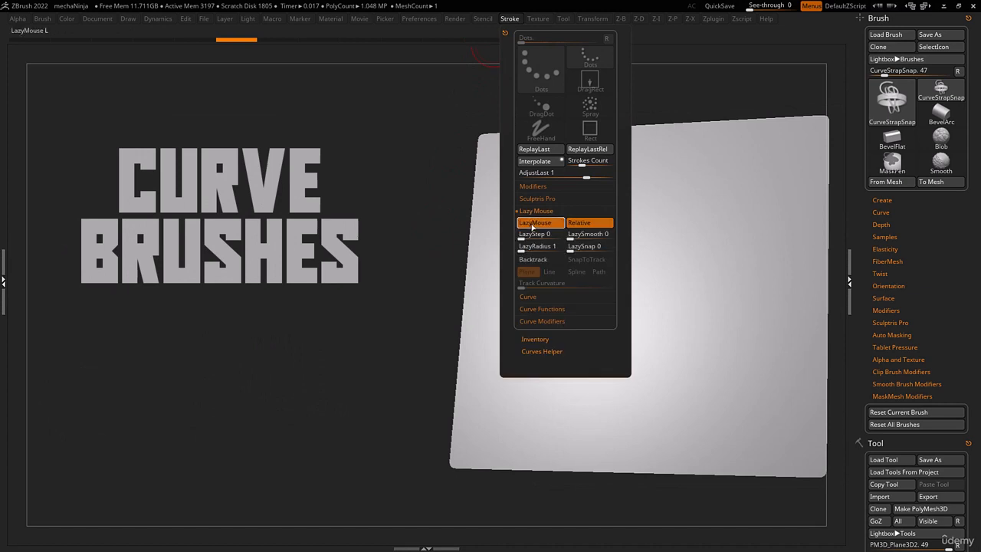
{"action": "mouse_move", "coordinate": [485, 219]}
{"action": "left_mouse_down", "text": "shift"}
{"action": "mouse_move", "coordinate": [550, 148]}
{"action": "mouse_move", "coordinate": [617, 150]}
{"action": "left_mouse_up", "text": "shift"}
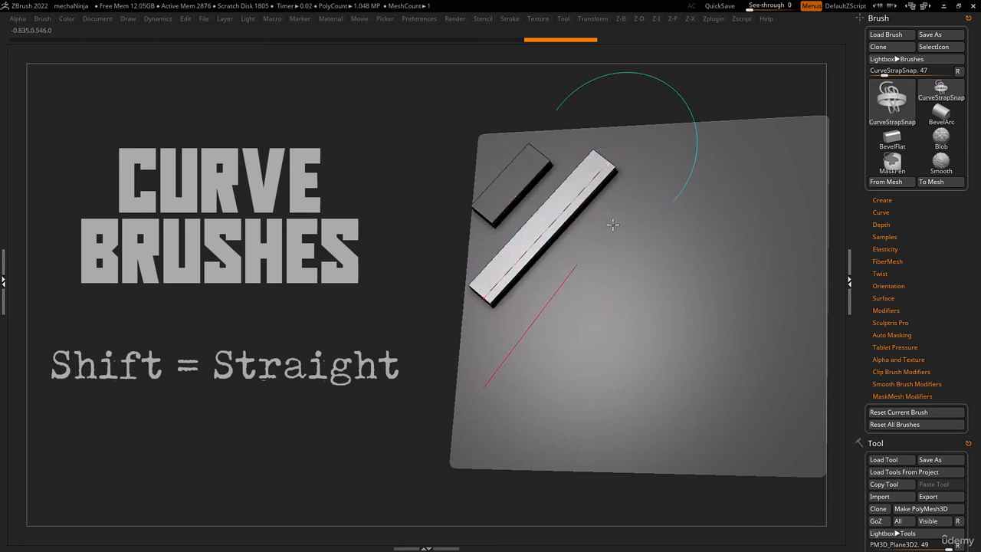
{"action": "left_click_drag", "start_coordinate": [613, 224], "coordinate": [635, 207], "text": "shift"}
{"action": "left_click_drag", "start_coordinate": [767, 148], "coordinate": [767, 148]}
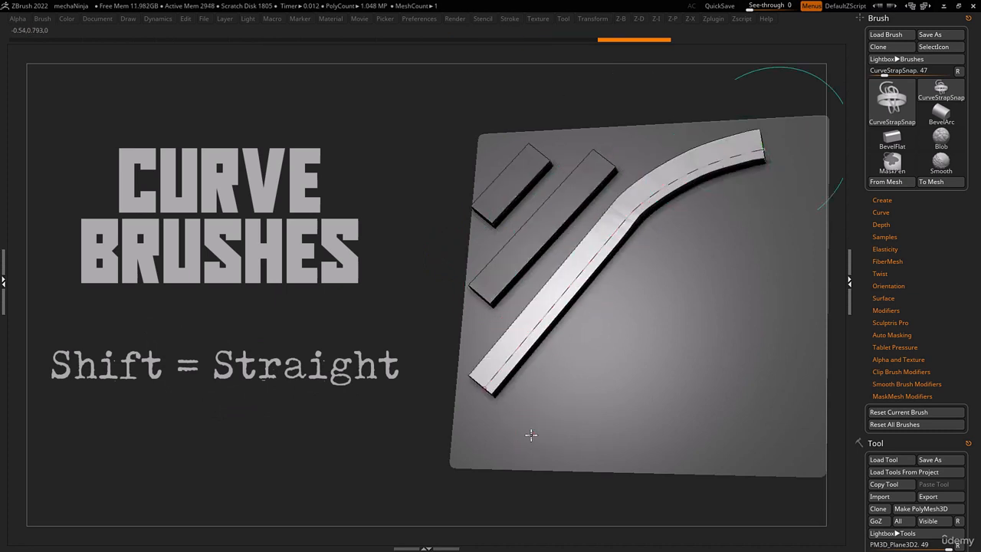
{"action": "mouse_move", "coordinate": [531, 433]}
{"action": "left_mouse_down"}
{"action": "mouse_move", "coordinate": [679, 253]}
{"action": "mouse_move", "coordinate": [796, 200]}
{"action": "left_mouse_up"}
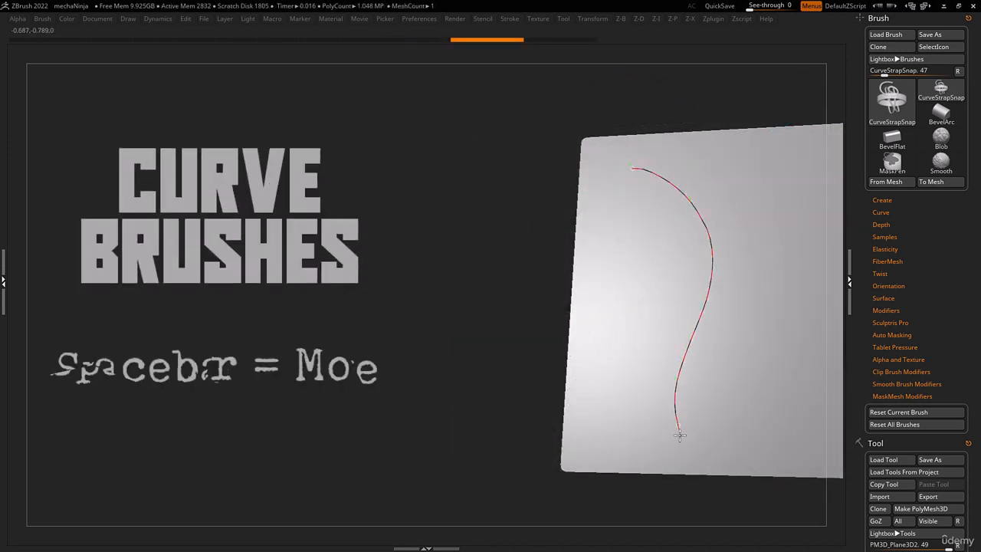
Draw an S-shaped curve and reposition it while drawing, and draw a gently curved strap along the tilted plane's long edge
{"action": "mouse_move", "coordinate": [680, 434]}
{"action": "left_mouse_down"}
{"action": "mouse_move", "coordinate": [643, 441]}
{"action": "mouse_move", "coordinate": [689, 412]}
{"action": "mouse_move", "coordinate": [685, 444]}
{"action": "mouse_move", "coordinate": [619, 432]}
{"action": "mouse_move", "coordinate": [514, 434]}
{"action": "left_mouse_up"}
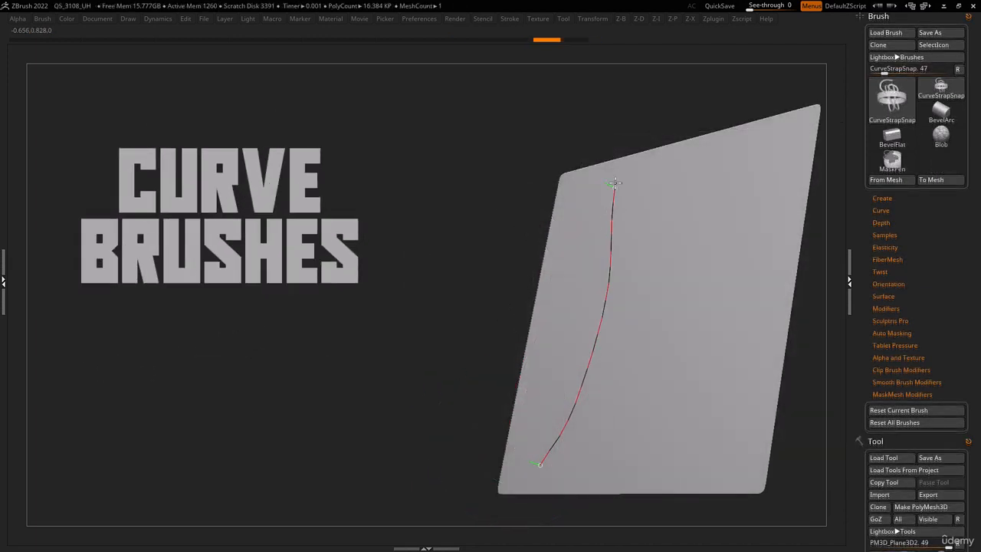
{"action": "left_click_drag", "start_coordinate": [615, 182], "coordinate": [615, 185]}
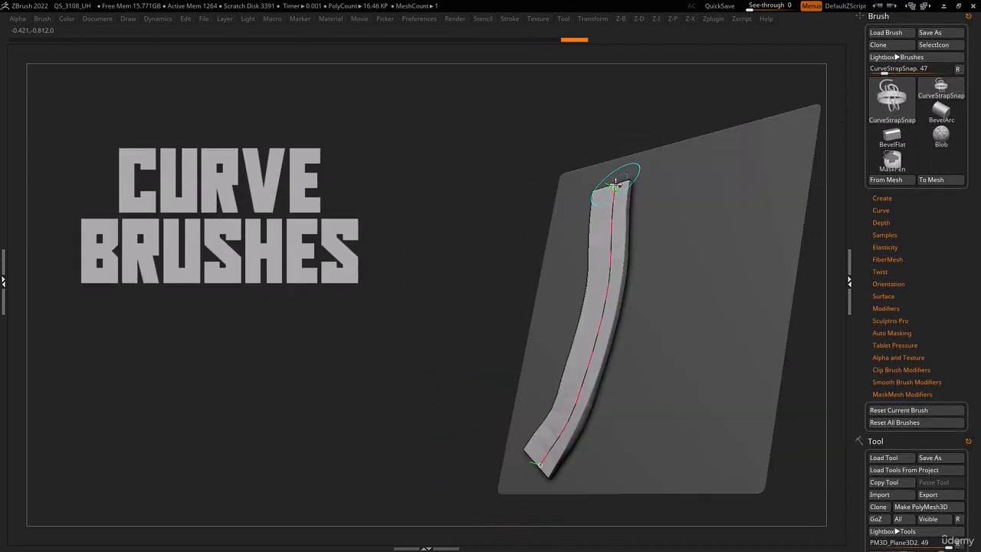
Set the brush depth to Imbed 100, draw a second strap on the tilted plane, and update that strap with Imbed 33
{"action": "left_click", "coordinate": [882, 223]}
{"action": "left_click_drag", "start_coordinate": [890, 237], "coordinate": [895, 253]}
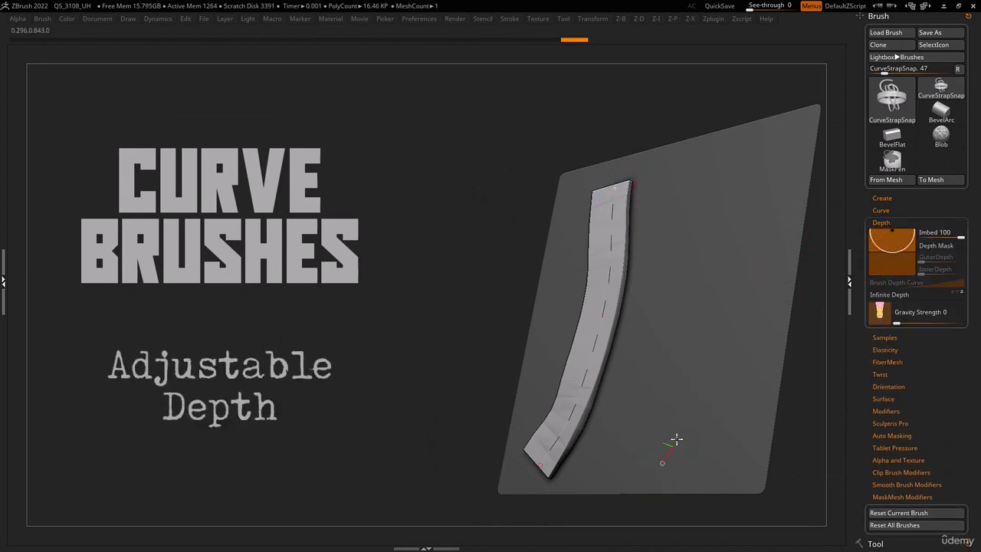
{"action": "left_click_drag", "start_coordinate": [726, 188], "coordinate": [737, 153]}
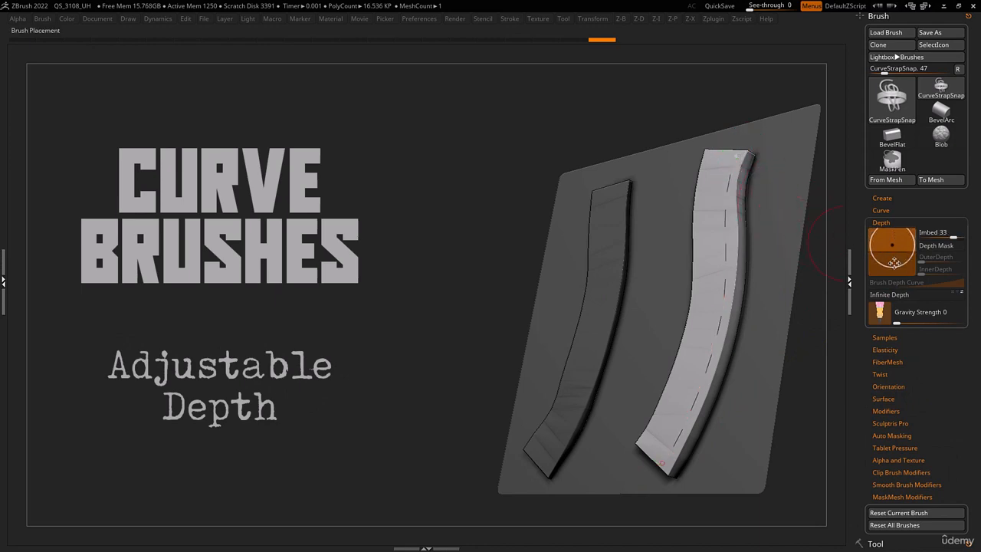
{"action": "left_click", "coordinate": [720, 329]}
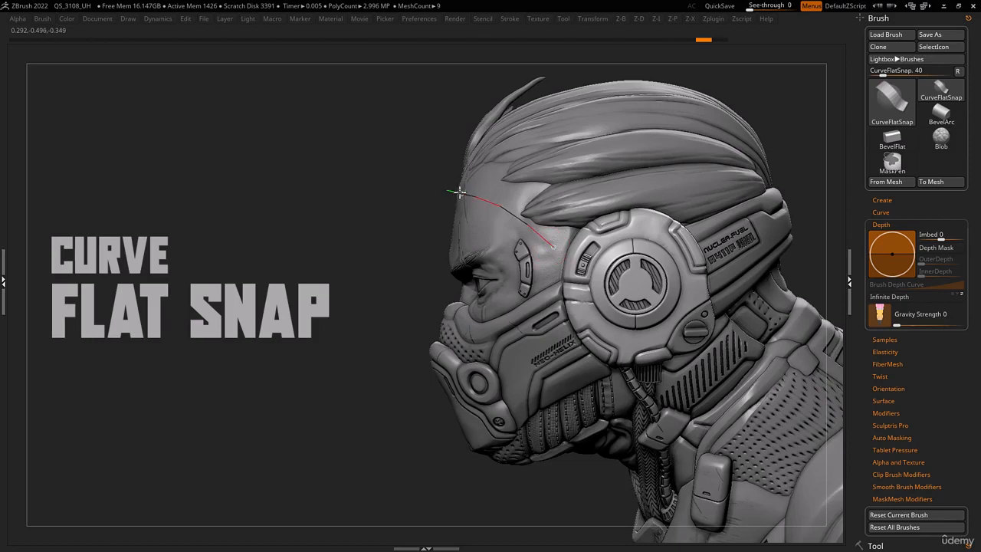
Draw a CurveFlatSnap strip across the forehead, update it with Imbed 40, and draw another strip across the mask
{"action": "left_click_drag", "start_coordinate": [459, 192], "coordinate": [459, 193]}
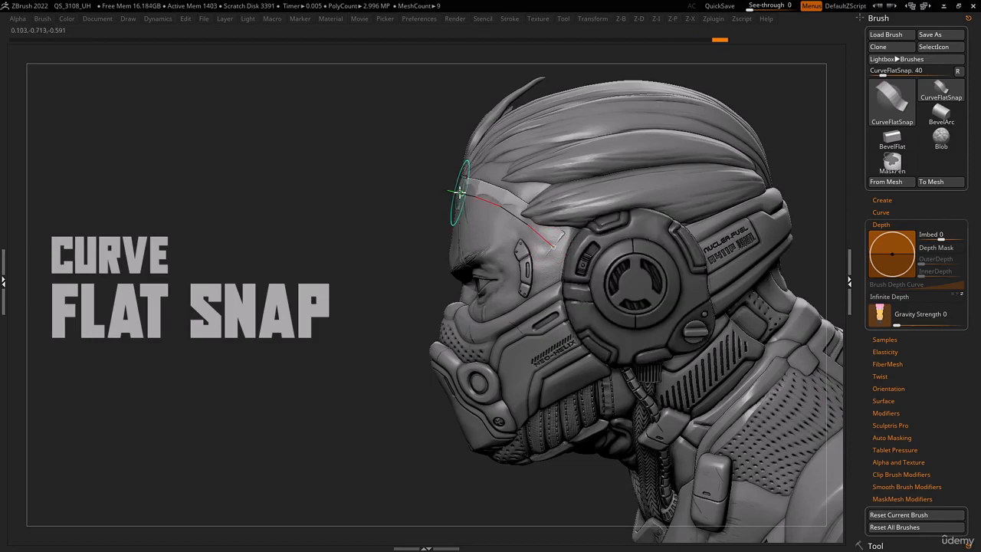
{"action": "left_click", "coordinate": [894, 242]}
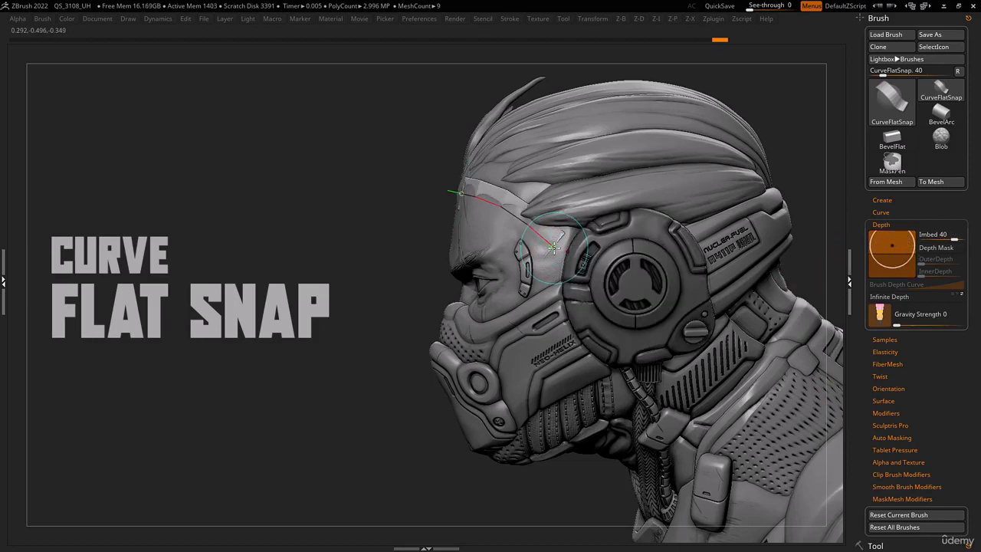
{"action": "left_click", "coordinate": [557, 247]}
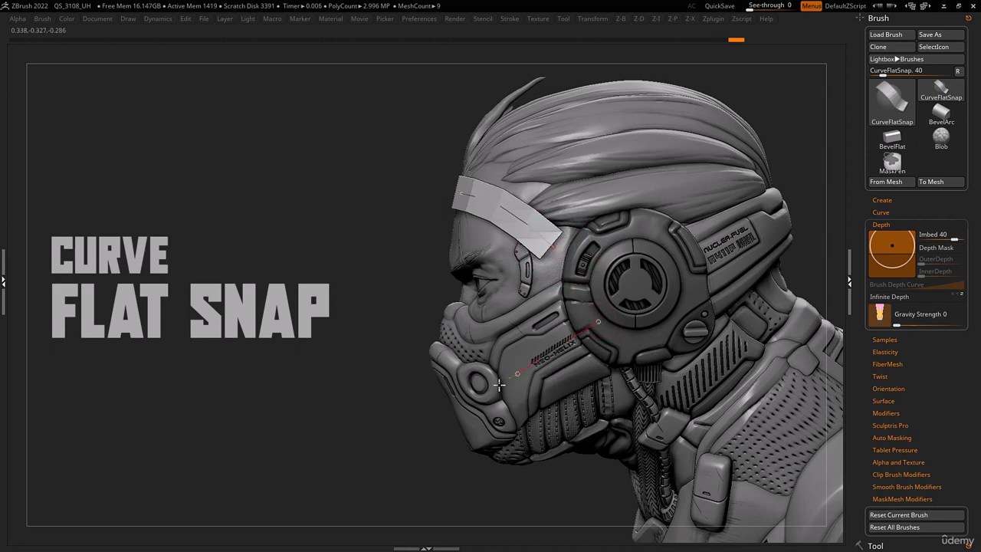
{"action": "left_click_drag", "start_coordinate": [465, 409], "coordinate": [466, 409]}
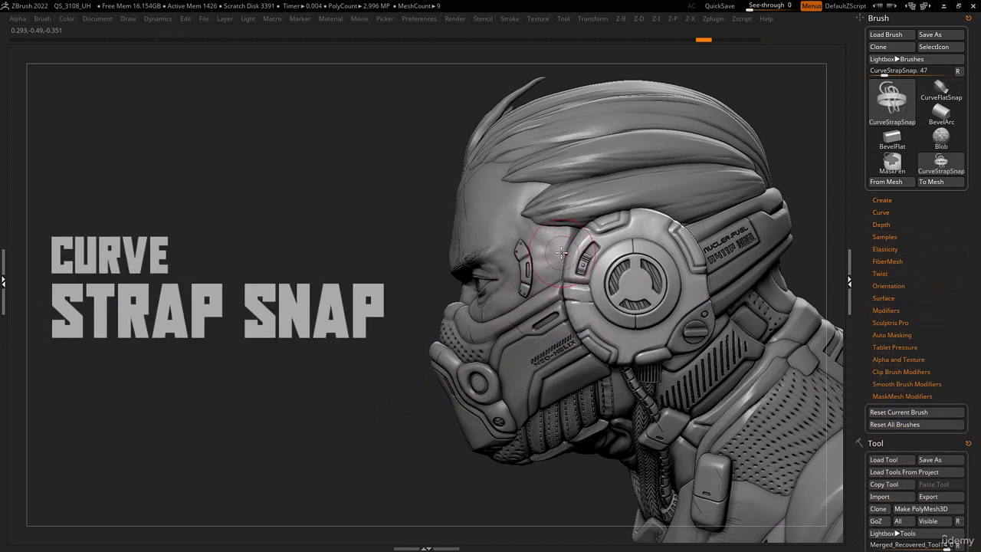
Draw CurveStrapSnap straps from the temple across the forehead and from the ear piece across the mask
{"action": "left_click_drag", "start_coordinate": [454, 201], "coordinate": [451, 202]}
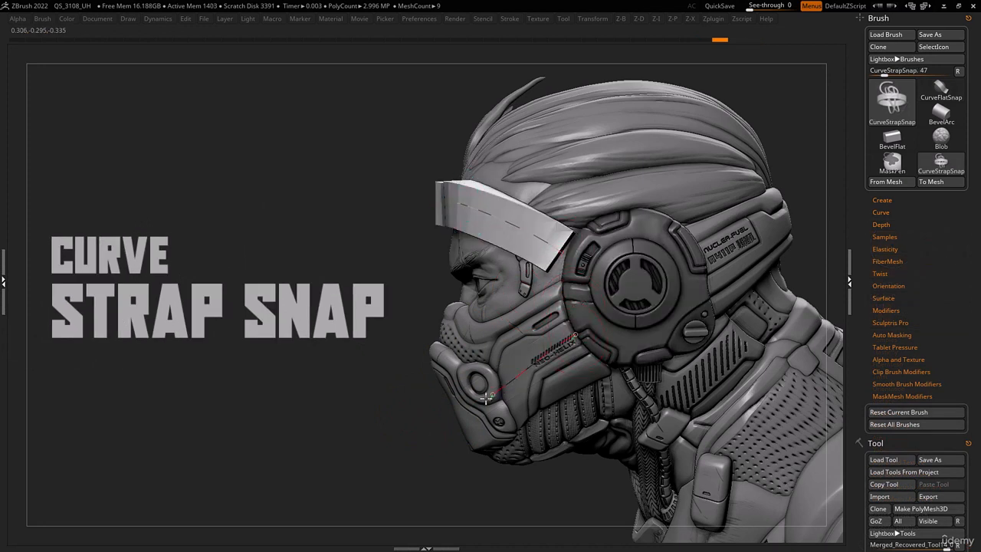
{"action": "left_click_drag", "start_coordinate": [467, 413], "coordinate": [467, 414]}
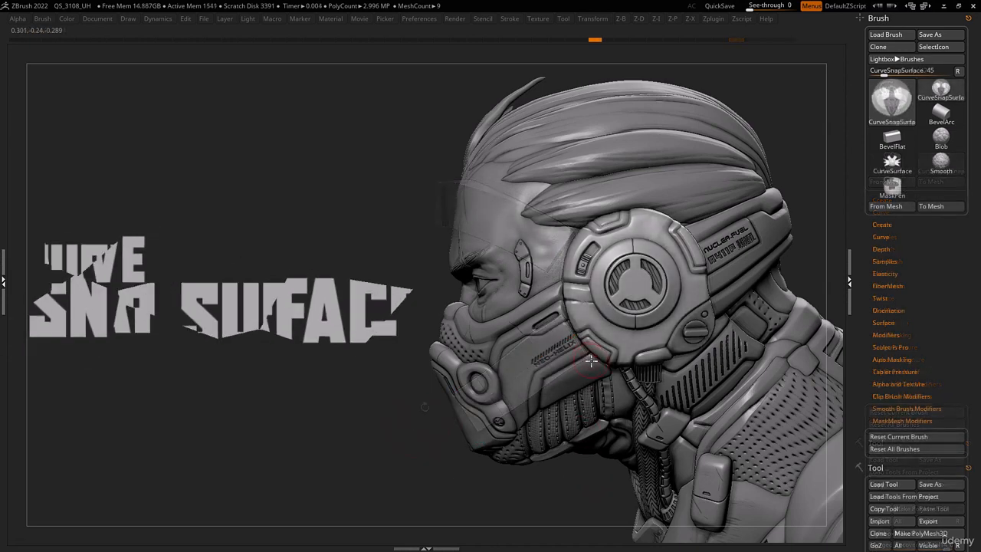
Draw successive vertical CurveSnapSurface curves from the ear piece towards the nose to build a surface over the mask
{"action": "left_click", "coordinate": [556, 336]}
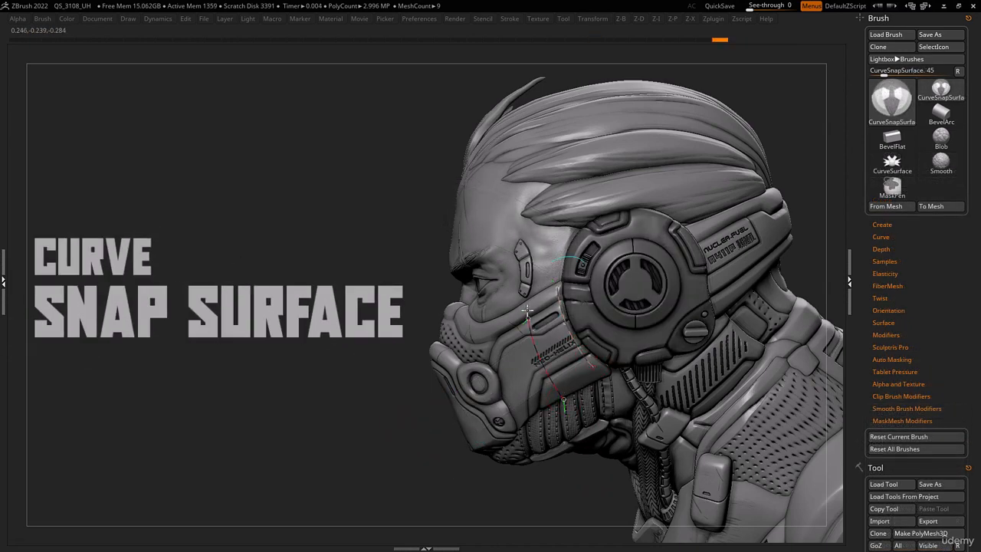
{"action": "left_click", "coordinate": [528, 369]}
{"action": "left_click_drag", "start_coordinate": [483, 322], "coordinate": [451, 328]}
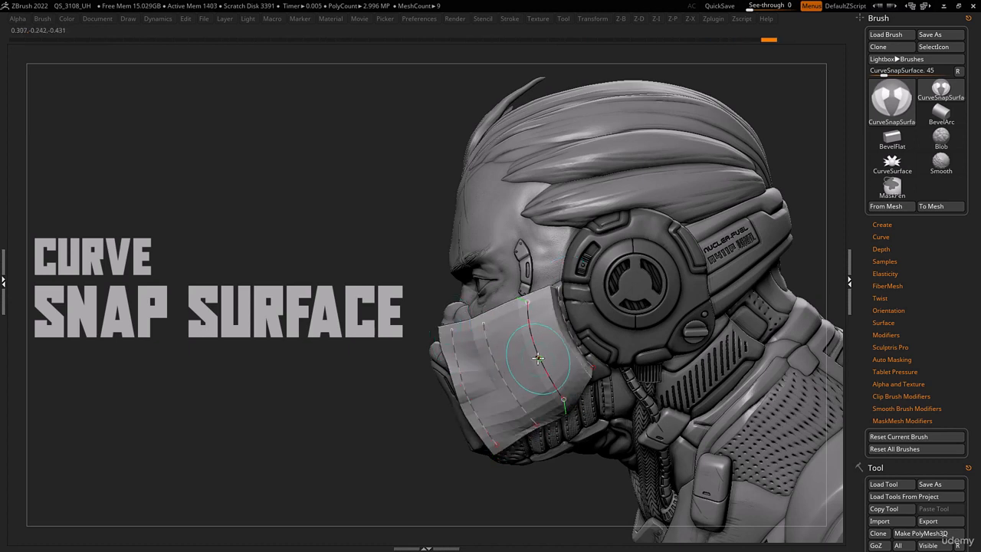
Adjust the surface's second curve near the cheek and inspect the mesh topology with the polyframe display
{"action": "mouse_move", "coordinate": [536, 362]}
{"action": "left_mouse_down"}
{"action": "mouse_move", "coordinate": [534, 354]}
{"action": "mouse_move", "coordinate": [536, 363]}
{"action": "left_mouse_up"}
{"action": "key", "text": "shift+f"}
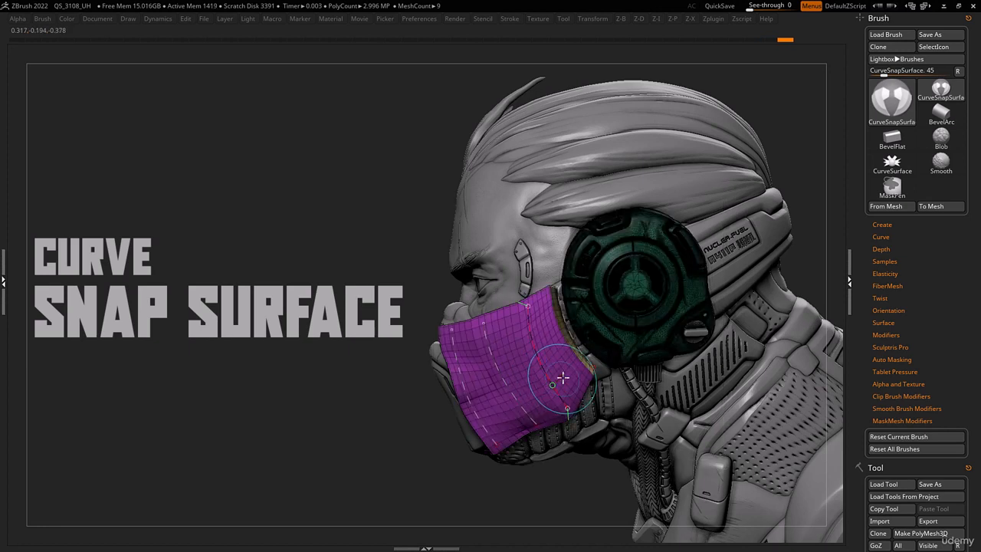
{"action": "key", "text": "shift+f"}
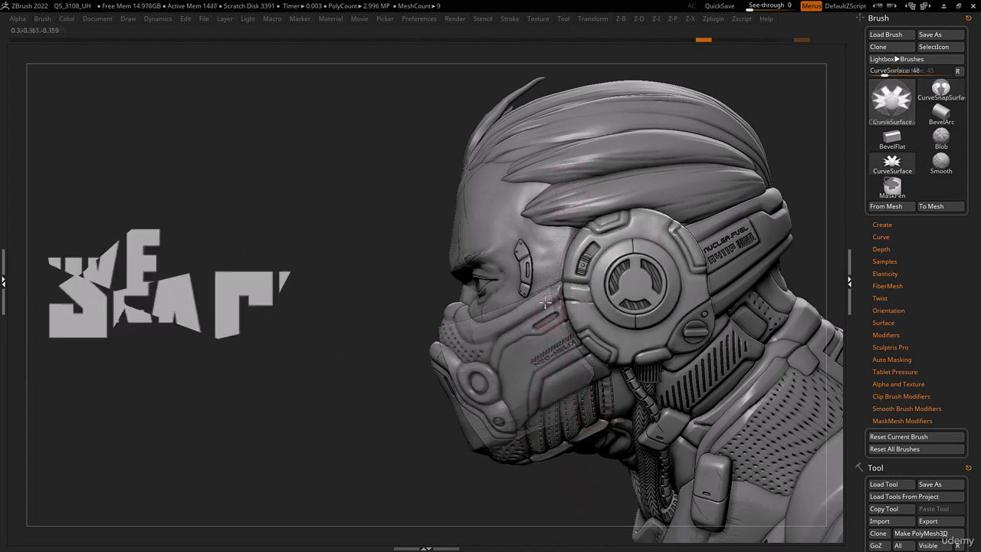
Build a CurveSurface panel from short curves running down the mask and past the chin, and reposition its last two curves
{"action": "left_click_drag", "start_coordinate": [574, 287], "coordinate": [577, 288]}
{"action": "left_click_drag", "start_coordinate": [572, 336], "coordinate": [570, 336]}
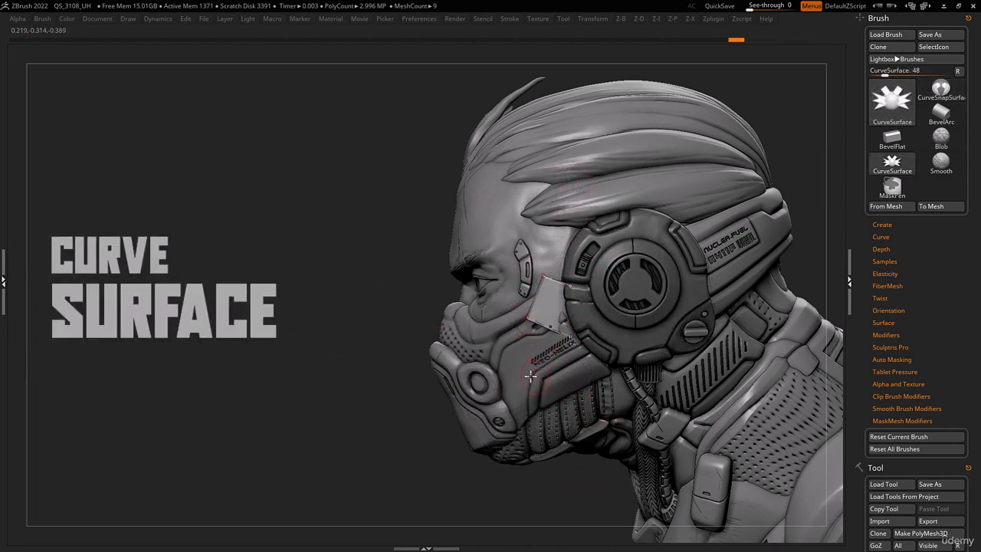
{"action": "left_click_drag", "start_coordinate": [562, 382], "coordinate": [560, 381]}
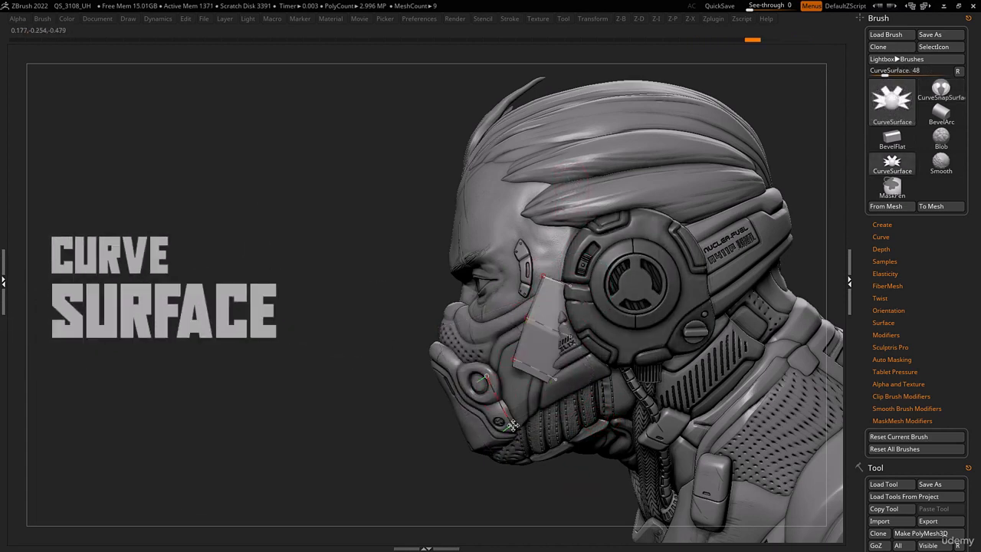
{"action": "left_click_drag", "start_coordinate": [416, 471], "coordinate": [417, 471]}
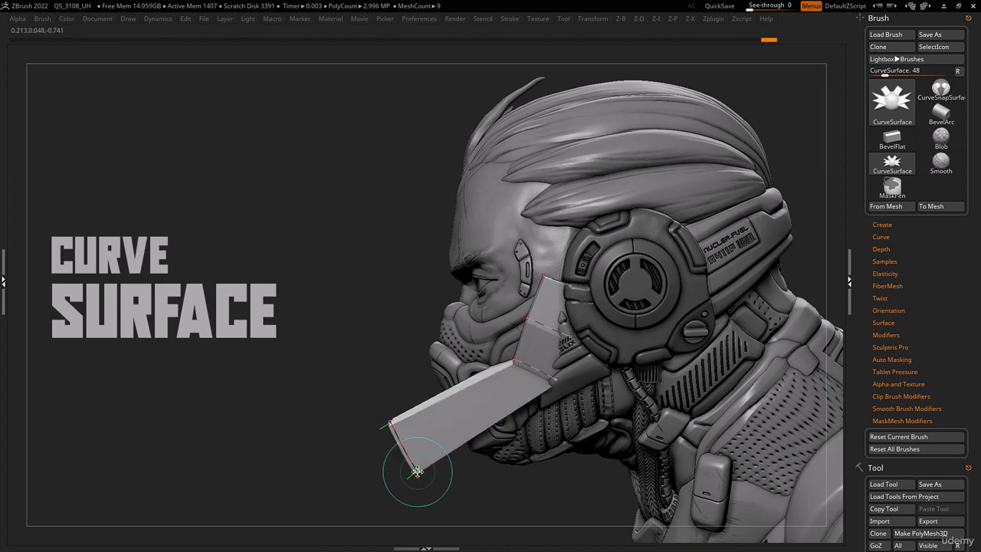
{"action": "left_click_drag", "start_coordinate": [535, 370], "coordinate": [502, 393]}
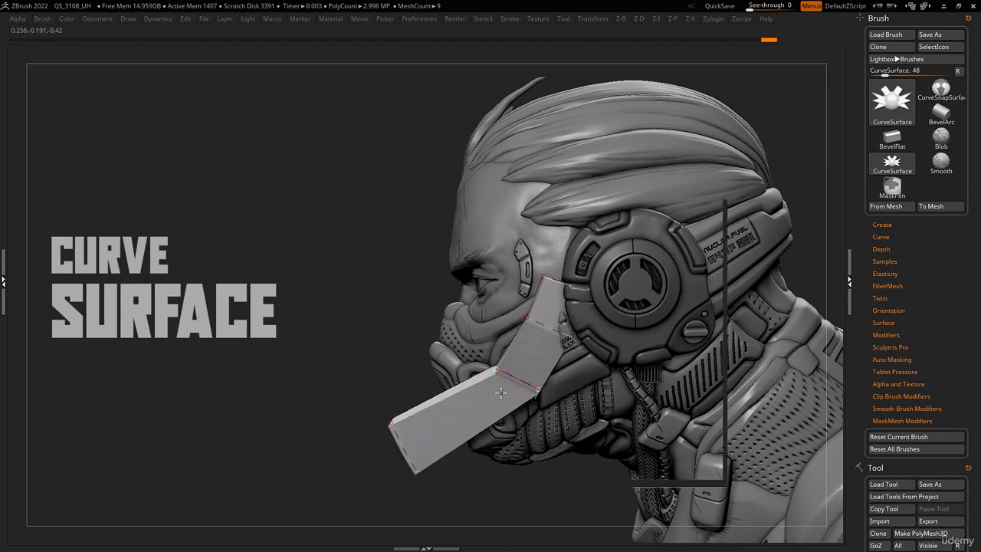
{"action": "left_click_drag", "start_coordinate": [395, 449], "coordinate": [473, 412]}
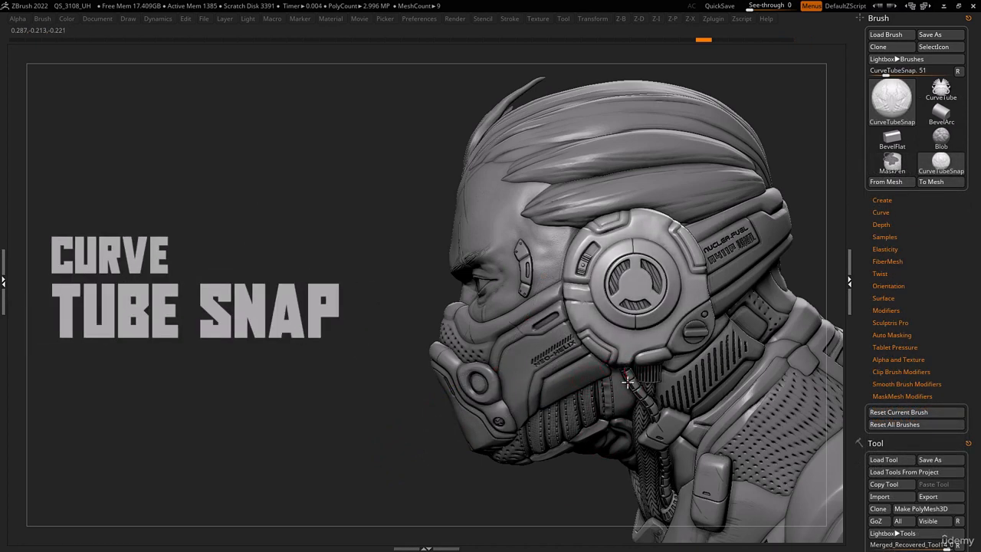
Draw CurveTubeSnap tubes from below the ear piece down the neck and along the lower edge of the mask's side panel
{"action": "left_click_drag", "start_coordinate": [682, 547], "coordinate": [682, 545]}
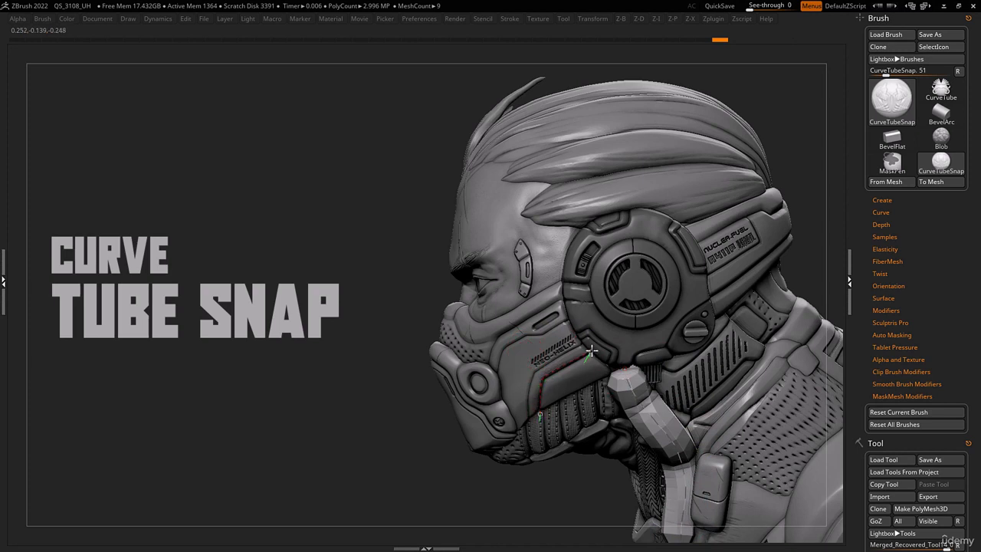
{"action": "left_click_drag", "start_coordinate": [591, 351], "coordinate": [591, 351]}
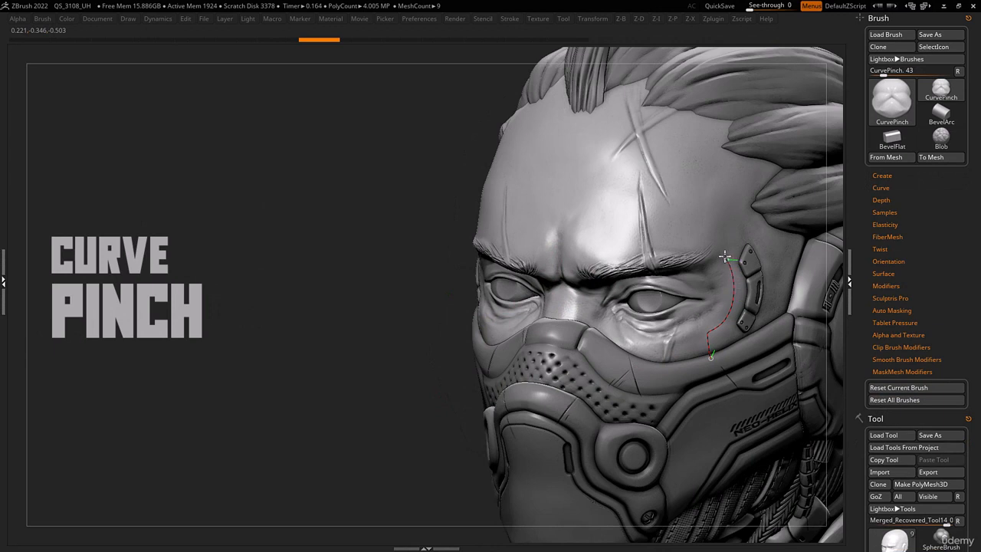
Draw a CurvePinch curve from the mask's upper edge around the temple plate to the hairline
{"action": "left_click_drag", "start_coordinate": [768, 200], "coordinate": [762, 207]}
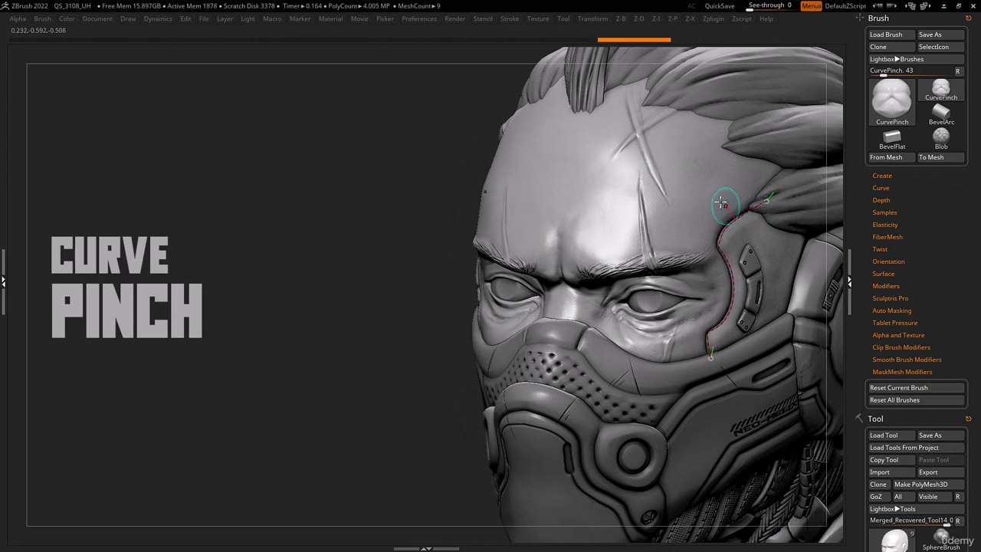
Draw a CurvePinch curve from the temple plate's upper end up to the hairline and apply the pinch along it
{"action": "left_click", "coordinate": [698, 176]}
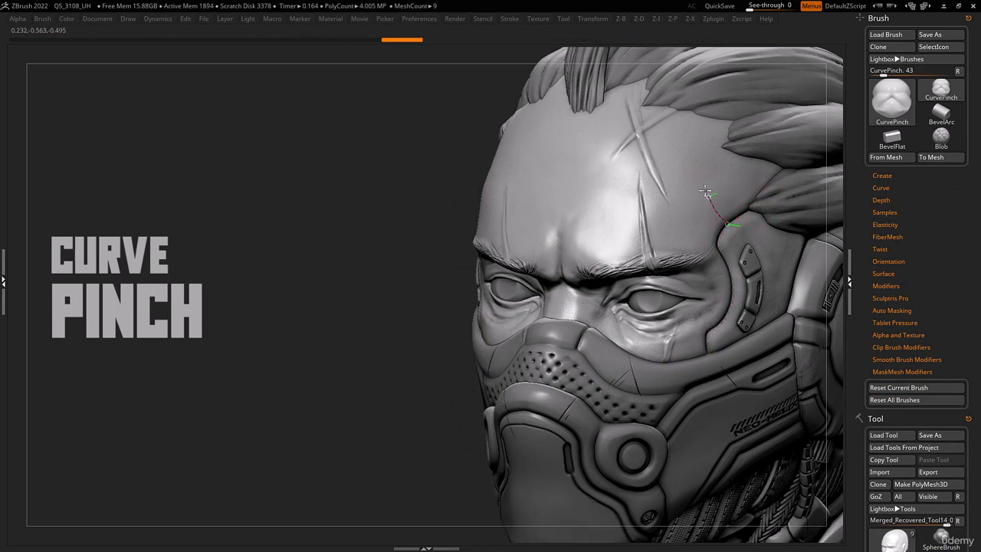
{"action": "left_click", "coordinate": [722, 112]}
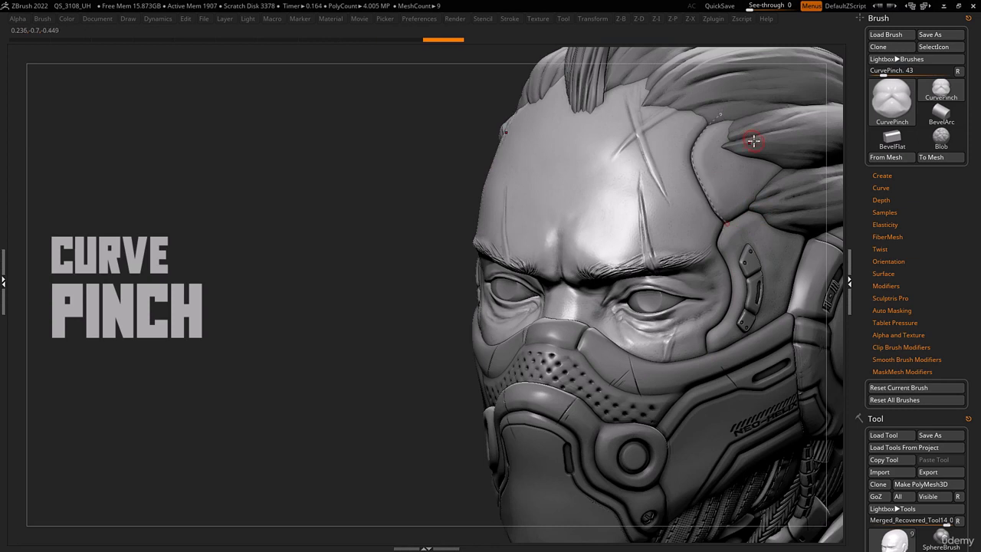
{"action": "left_click", "coordinate": [702, 181]}
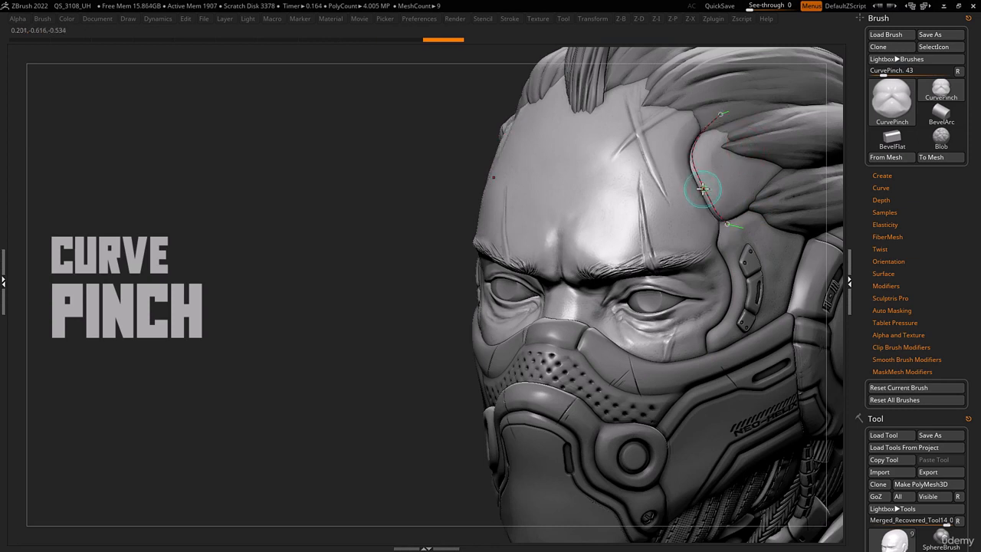
{"action": "left_click", "coordinate": [754, 159]}
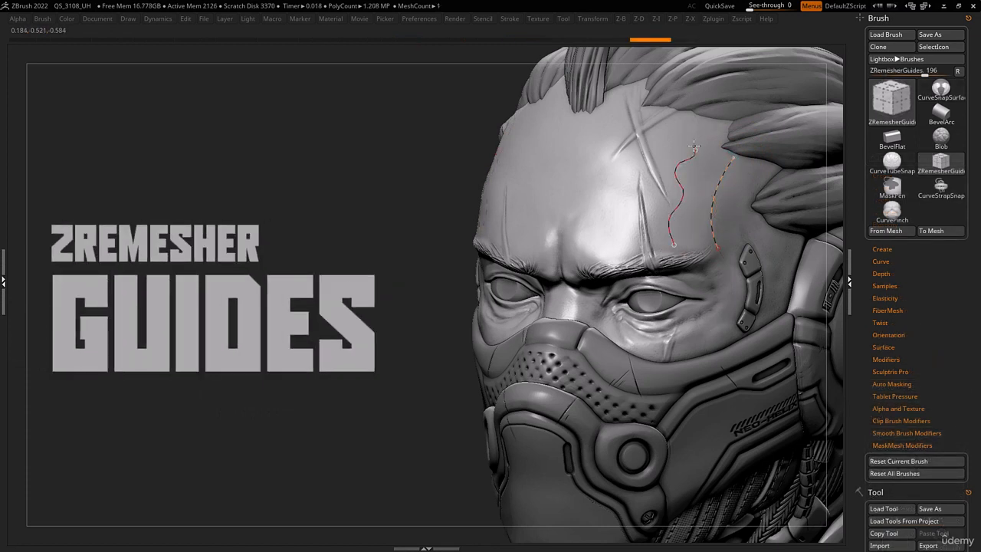
Draw ZRemesherGuides curves running vertically across the forehead between the brow and hairline, including a wavy one and an angular one
{"action": "left_click_drag", "start_coordinate": [693, 146], "coordinate": [692, 146]}
{"action": "left_click_drag", "start_coordinate": [623, 240], "coordinate": [614, 215]}
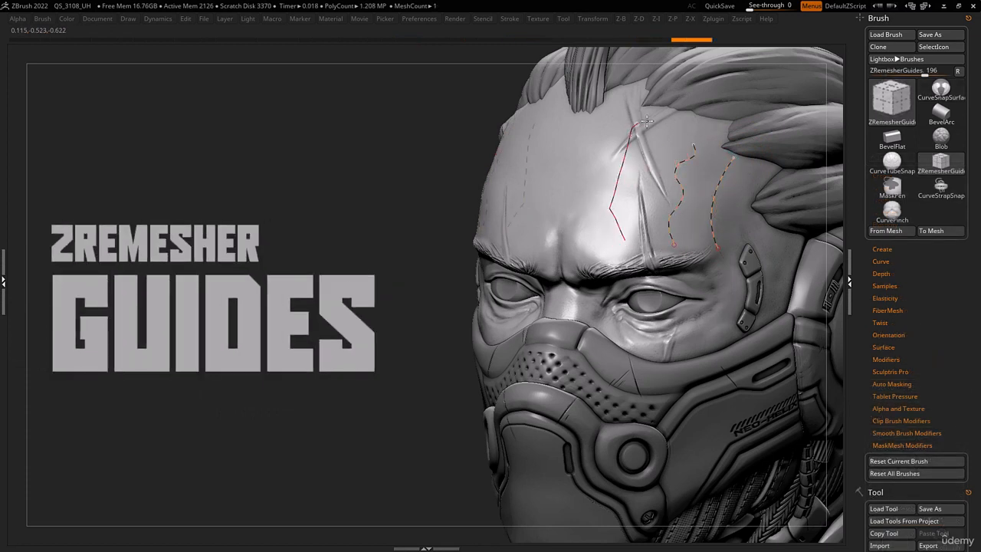
{"action": "left_click_drag", "start_coordinate": [646, 120], "coordinate": [656, 119]}
Apply the CurveTubeSnap brush to the forehead guide curves, and reapply it with a smaller brush to thin the tubes
{"action": "left_click", "coordinate": [890, 163]}
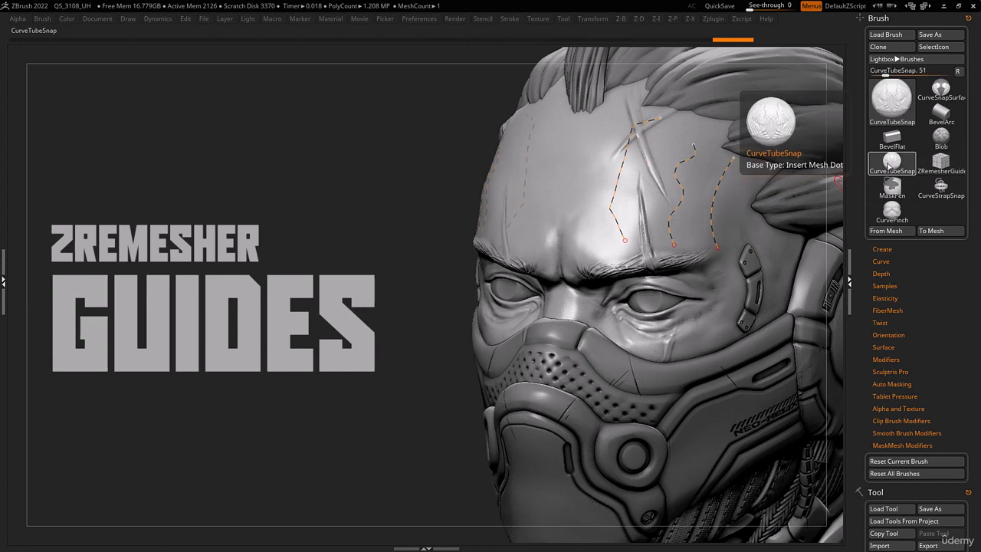
{"action": "left_click", "coordinate": [712, 220]}
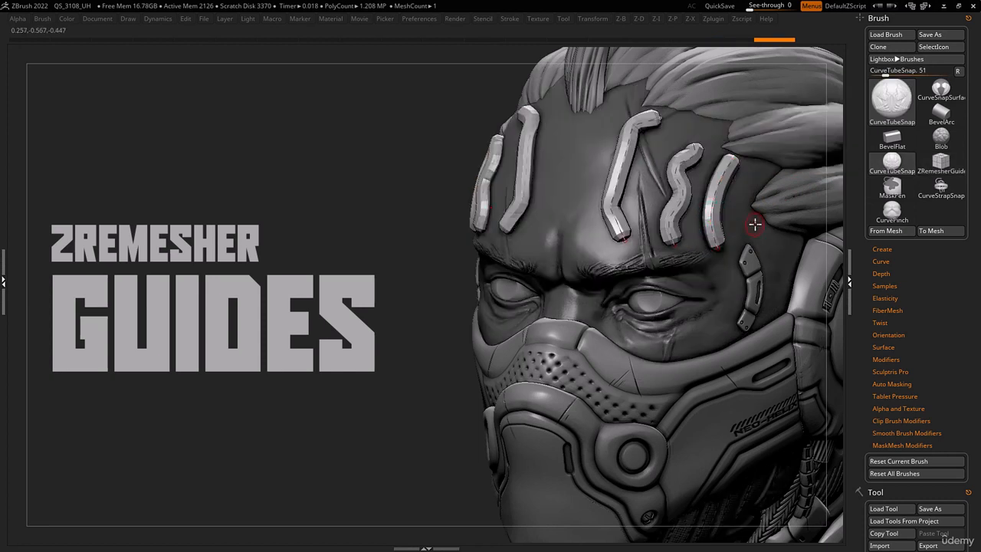
{"action": "left_click", "coordinate": [713, 234]}
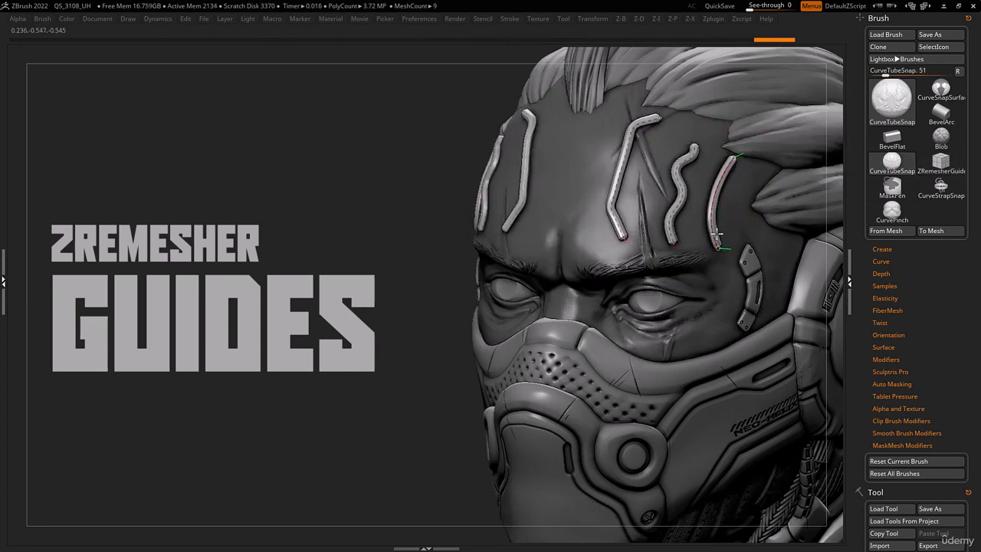
Convert the forehead guide curves into flat straps with CurveStrapSnap, and apply the CurveSnapSurface brush to the same curves
{"action": "left_click", "coordinate": [941, 186]}
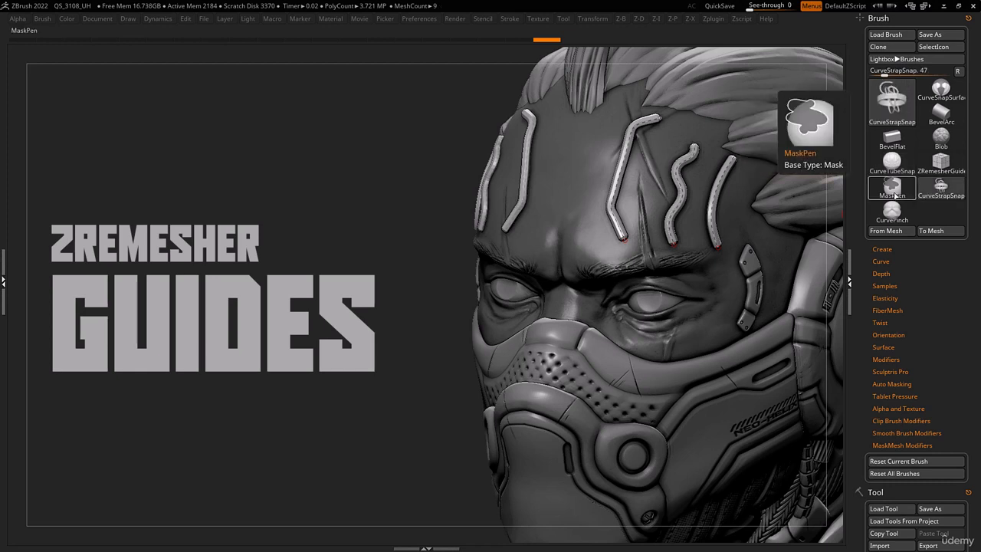
{"action": "left_click", "coordinate": [714, 236]}
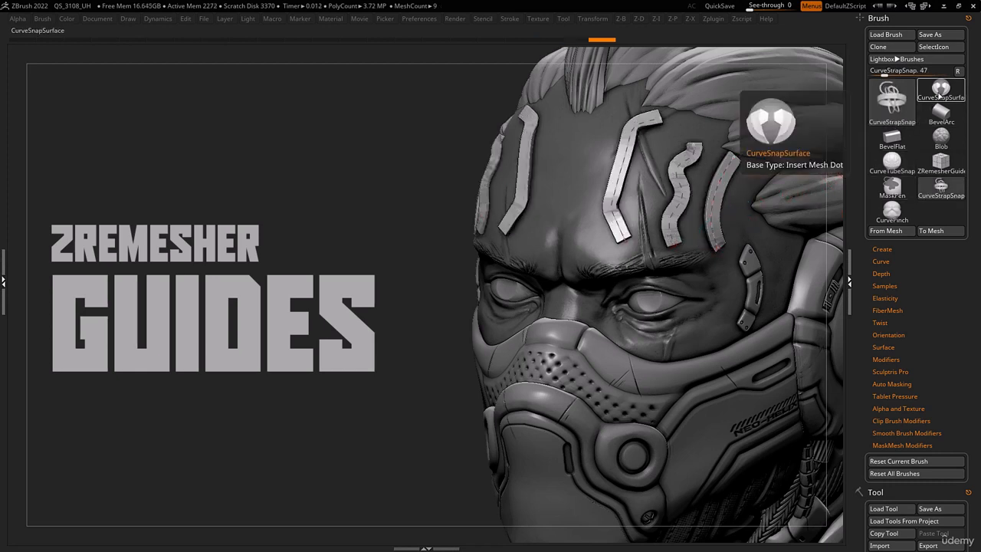
{"action": "left_click", "coordinate": [941, 90]}
{"action": "left_click", "coordinate": [712, 206]}
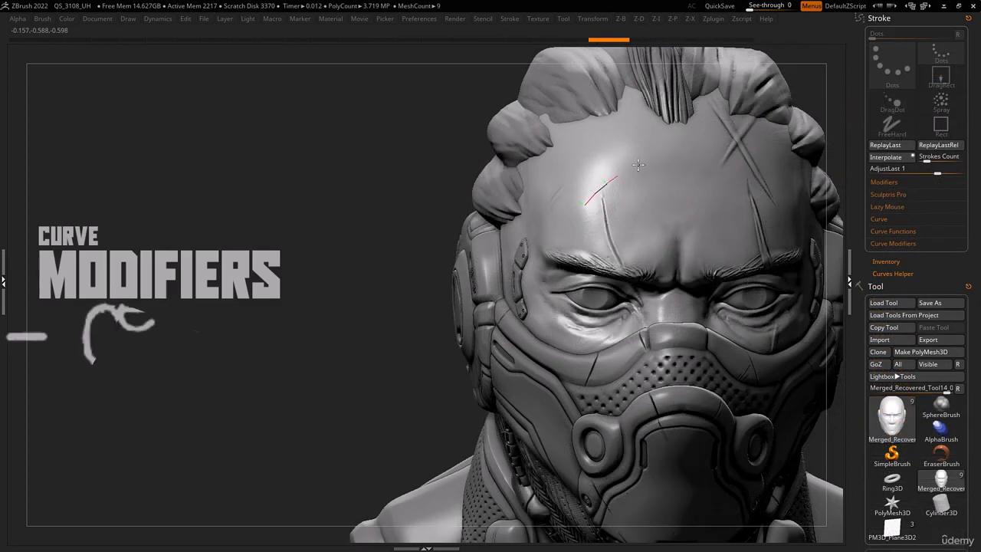
Draw an arched curve strap across the forehead, try a new stroke near its lower end, and undo that stroke
{"action": "mouse_move", "coordinate": [718, 142]}
{"action": "left_mouse_down"}
{"action": "mouse_move", "coordinate": [636, 173]}
{"action": "mouse_move", "coordinate": [601, 210]}
{"action": "left_mouse_up"}
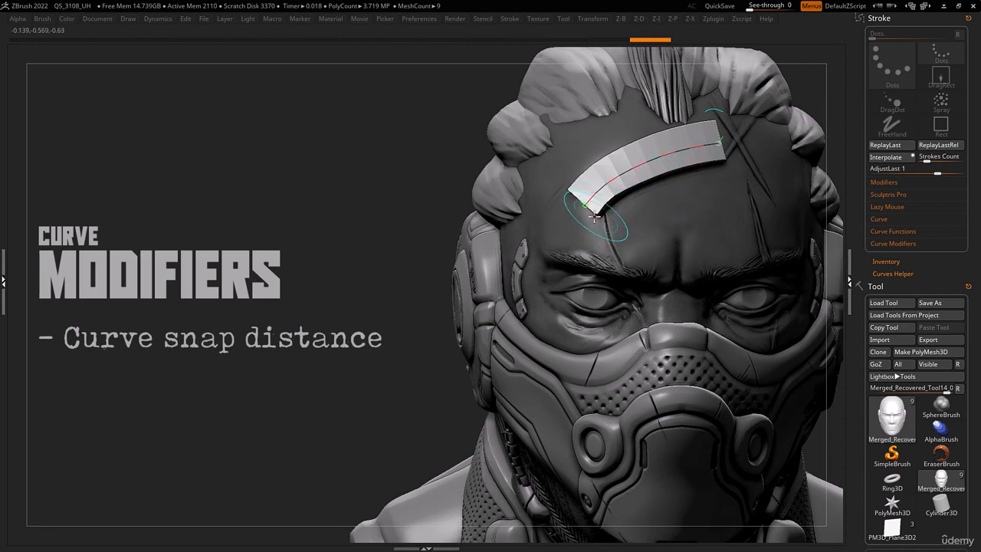
{"action": "left_click_drag", "start_coordinate": [617, 219], "coordinate": [617, 220]}
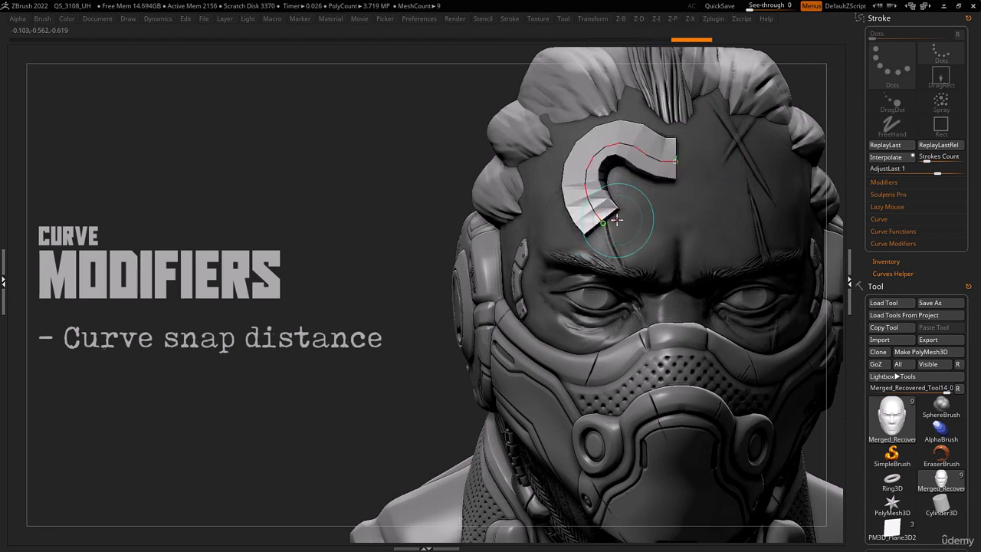
{"action": "key", "text": "ctrl+z"}
Set Curve Snap Distance to 8 and draw further strap curves close beneath the first one on the forehead
{"action": "left_click", "coordinate": [893, 243]}
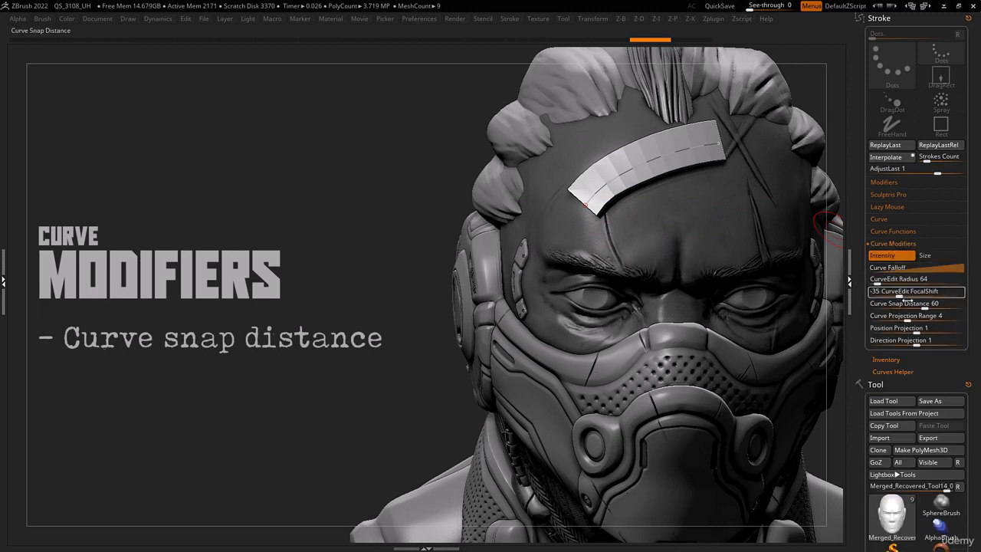
{"action": "left_click_drag", "start_coordinate": [879, 305], "coordinate": [875, 305]}
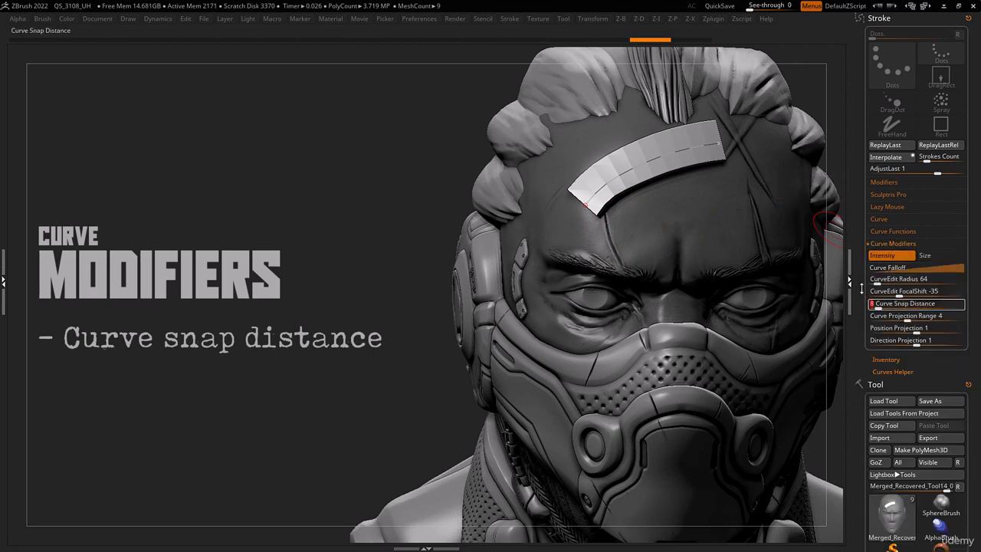
{"action": "left_click_drag", "start_coordinate": [750, 164], "coordinate": [751, 164]}
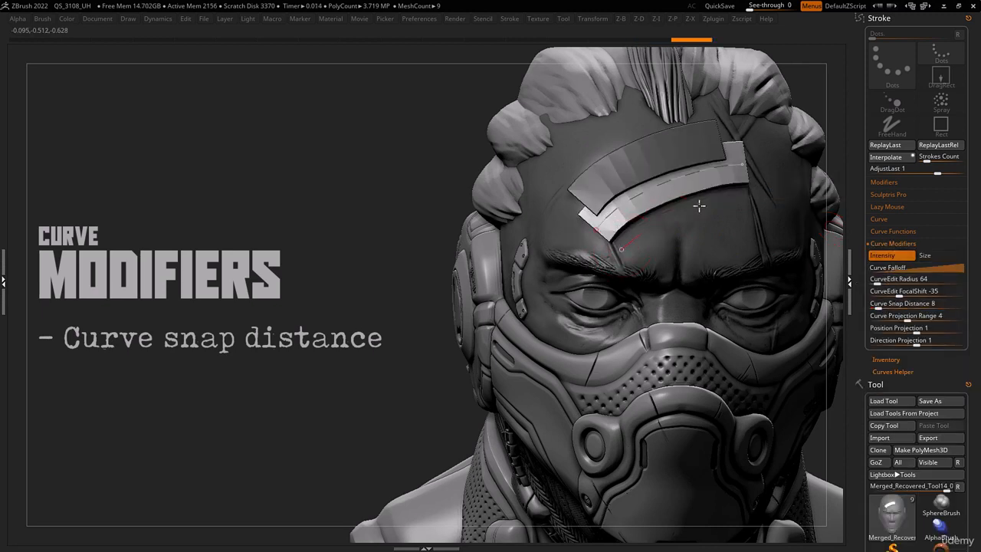
{"action": "mouse_move", "coordinate": [594, 216]}
{"action": "left_mouse_down"}
{"action": "mouse_move", "coordinate": [643, 183]}
{"action": "mouse_move", "coordinate": [770, 153]}
{"action": "left_mouse_up"}
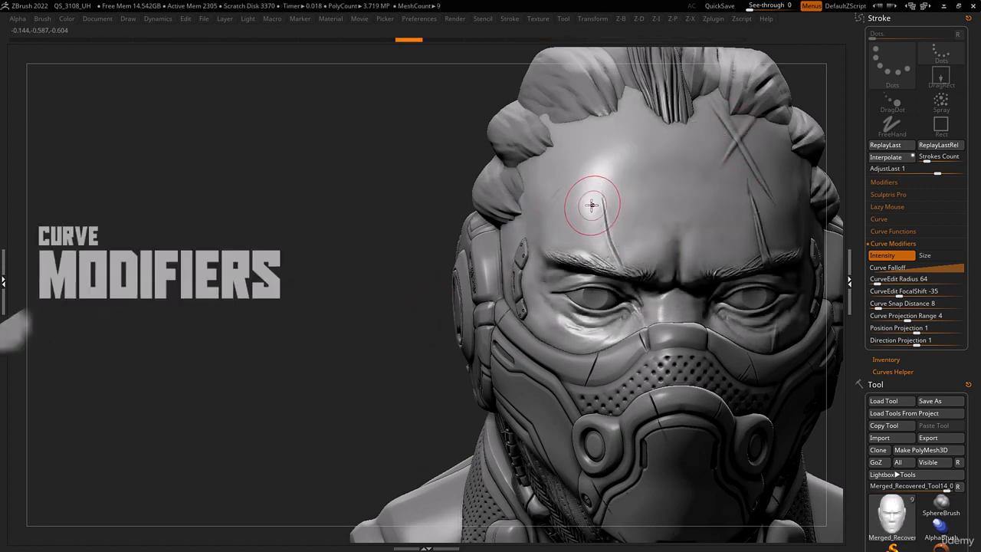
Draw a wavy strap across the forehead and enable the Size curve modifier to taper it
{"action": "left_click_drag", "start_coordinate": [591, 203], "coordinate": [650, 187]}
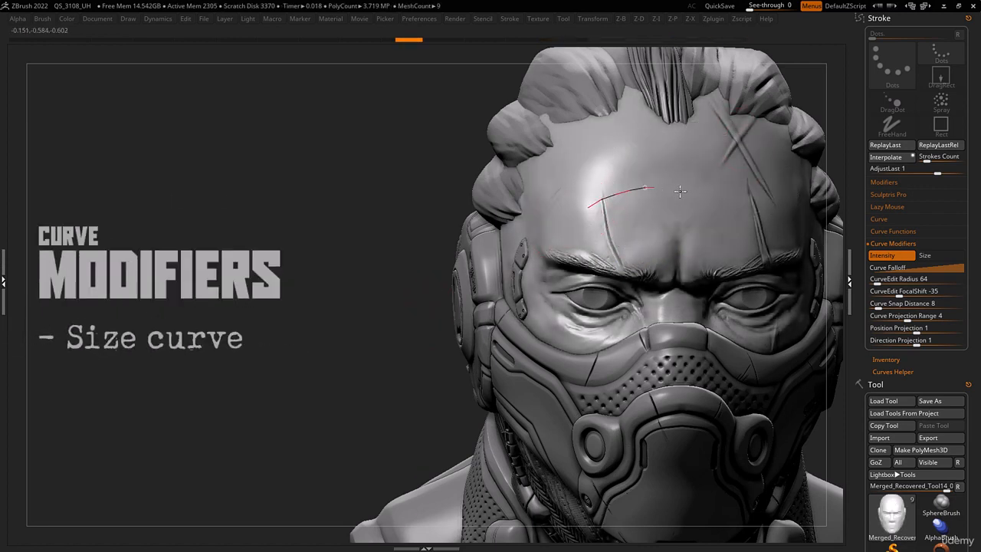
{"action": "left_click_drag", "start_coordinate": [792, 185], "coordinate": [790, 193]}
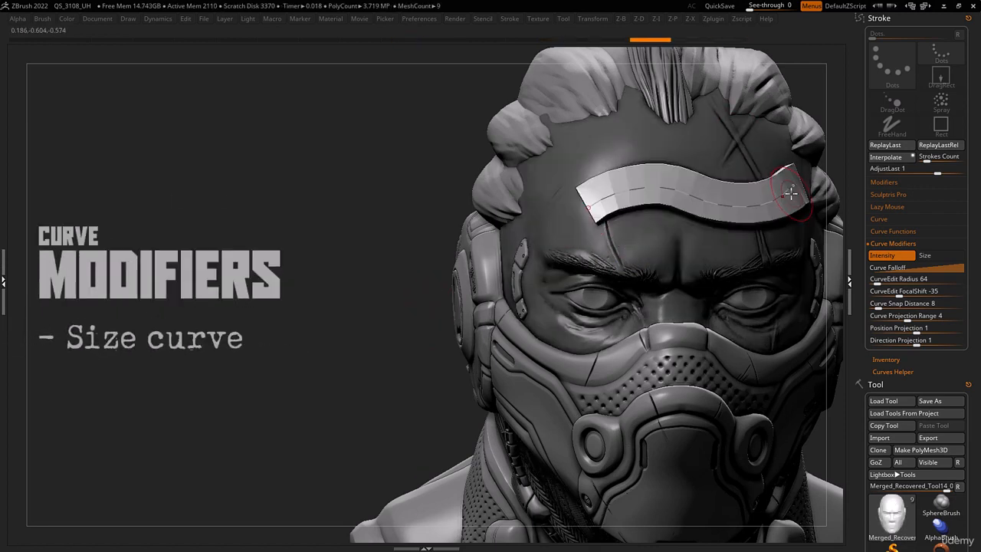
{"action": "left_click", "coordinate": [935, 261]}
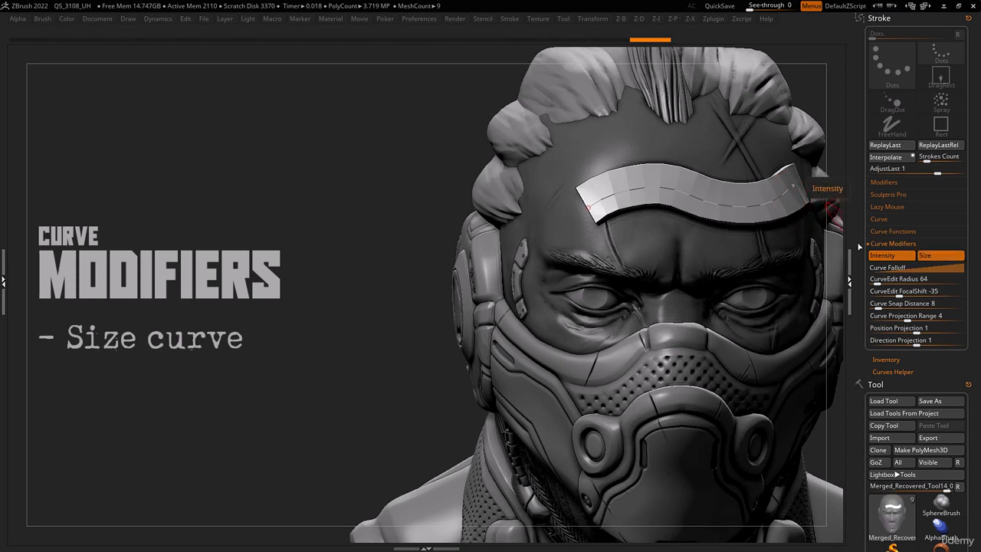
{"action": "left_click", "coordinate": [710, 204]}
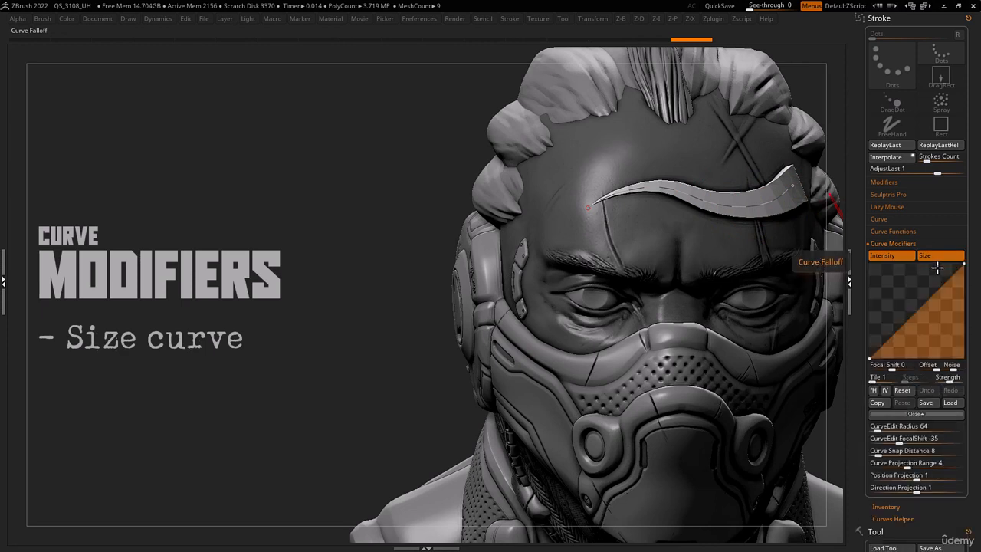
Flip the Curve Falloff horizontally, update the forehead strap with the reversed taper, and flip the falloff back
{"action": "left_click", "coordinate": [934, 265]}
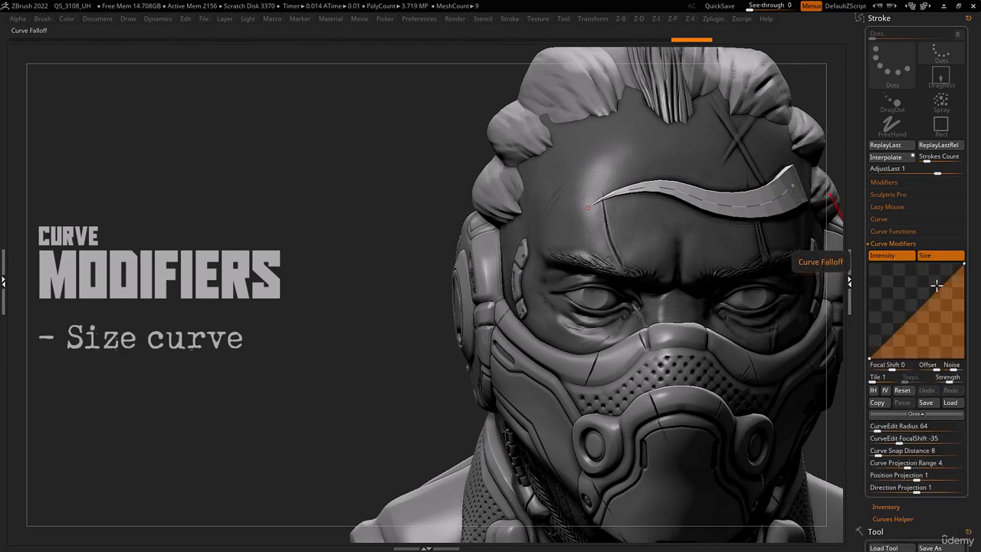
{"action": "left_click", "coordinate": [873, 390]}
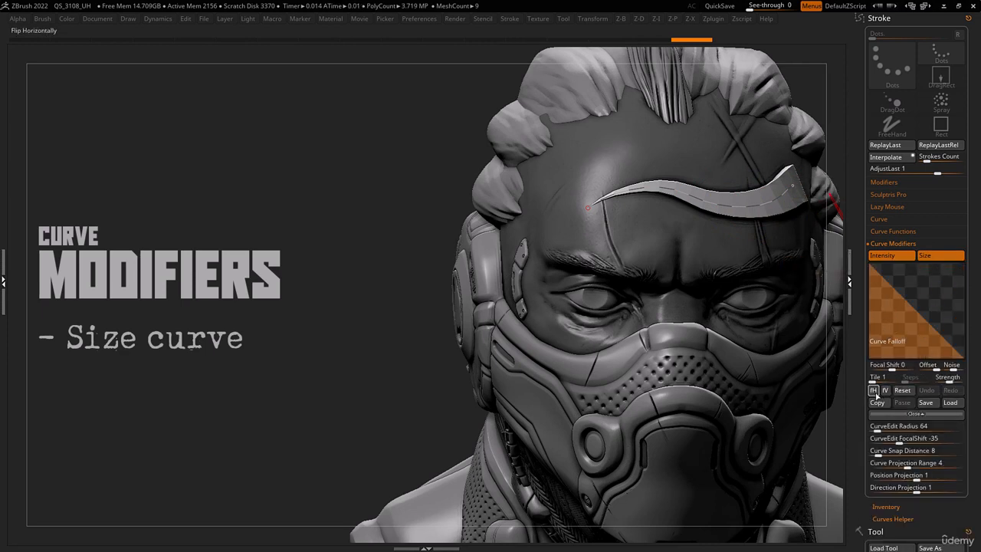
{"action": "left_click", "coordinate": [751, 208]}
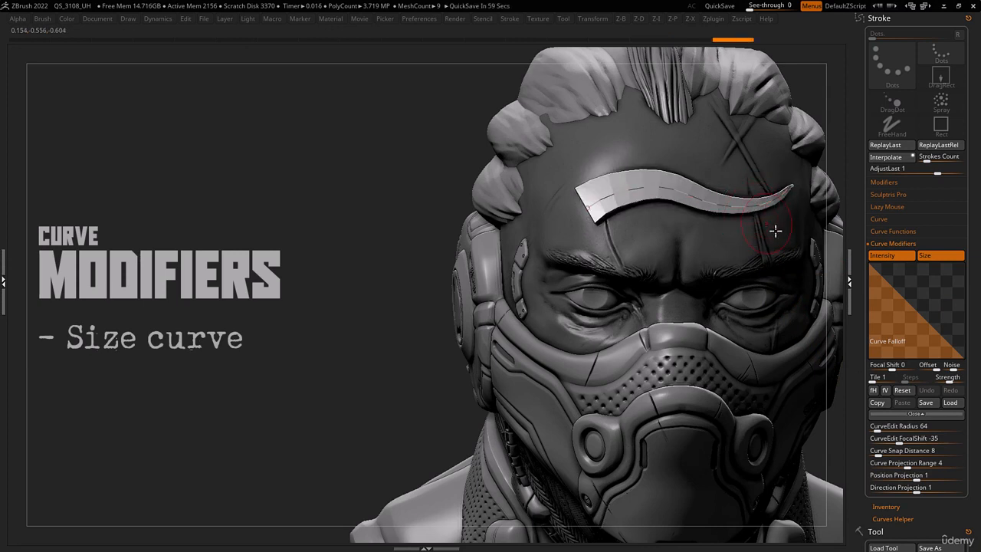
{"action": "left_click", "coordinate": [873, 390]}
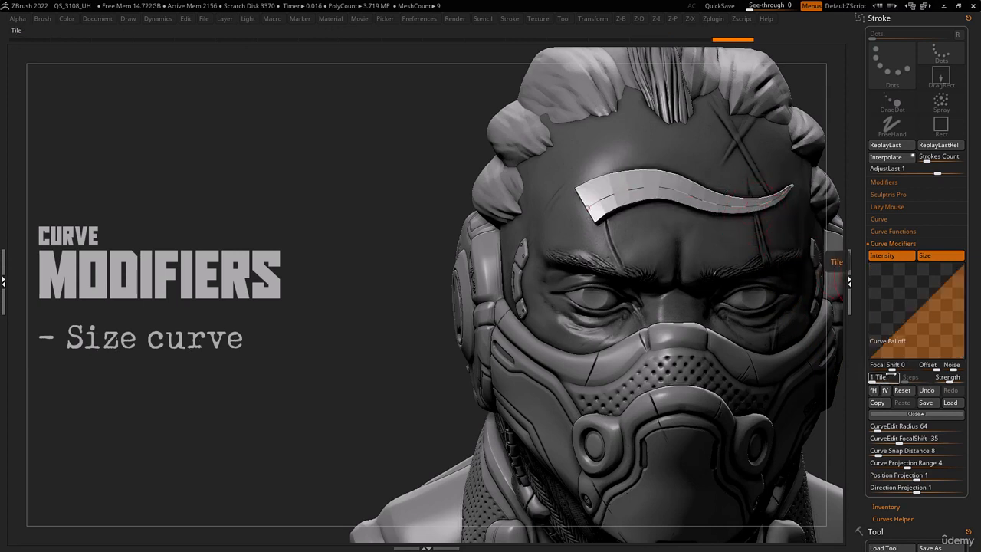
Add a Curve Falloff point at about H 0.30, V 0.84, lower the end point to zero, and update the strap
{"action": "mouse_move", "coordinate": [932, 299]}
{"action": "left_mouse_down"}
{"action": "mouse_move", "coordinate": [895, 286]}
{"action": "mouse_move", "coordinate": [886, 238]}
{"action": "mouse_move", "coordinate": [898, 280]}
{"action": "left_mouse_up"}
{"action": "mouse_move", "coordinate": [741, 203]}
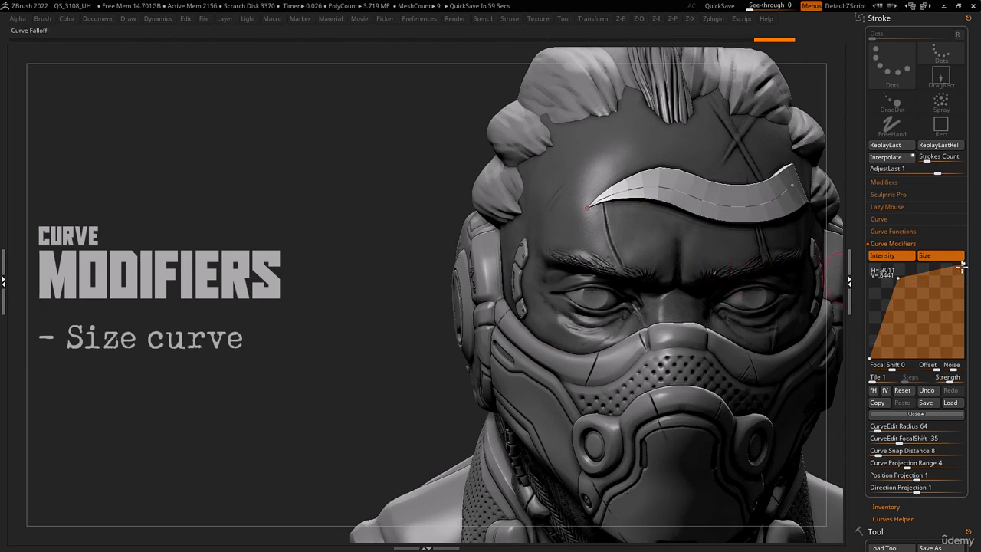
{"action": "left_click_drag", "start_coordinate": [962, 264], "coordinate": [956, 359]}
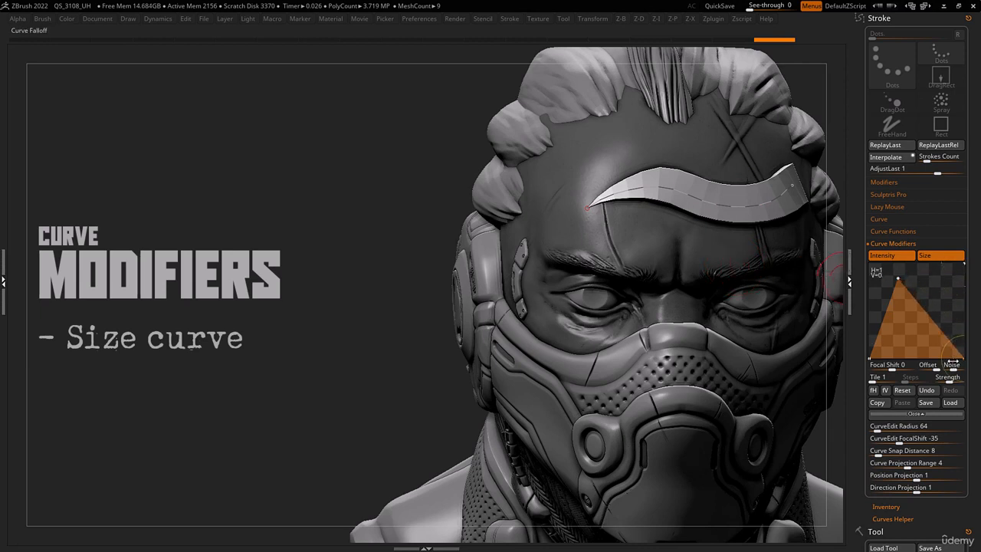
{"action": "left_click", "coordinate": [745, 207]}
{"action": "left_click", "coordinate": [749, 350]}
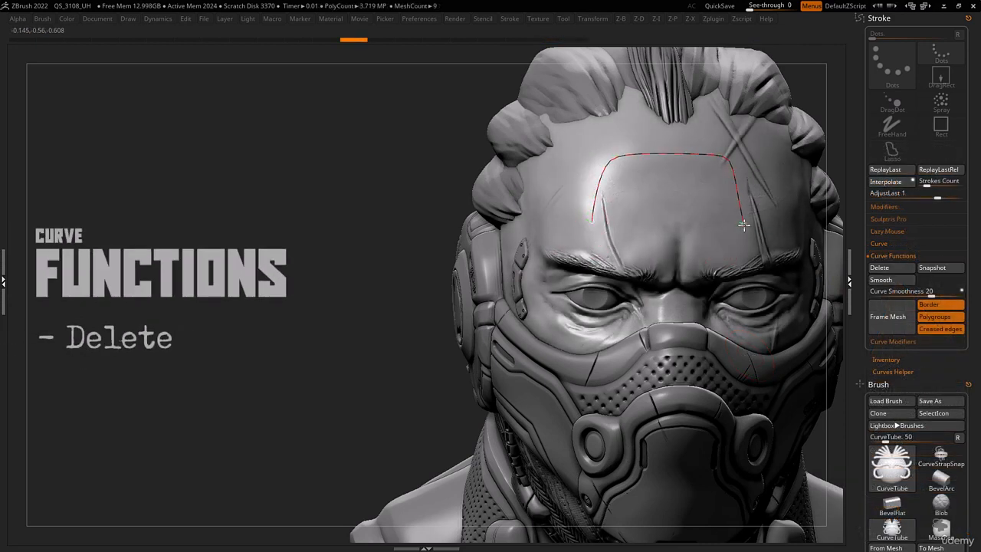
Draw a CurveTube arch across the forehead, delete its curve with the Delete curve function, and undo the deletion
{"action": "left_click_drag", "start_coordinate": [743, 224], "coordinate": [741, 218]}
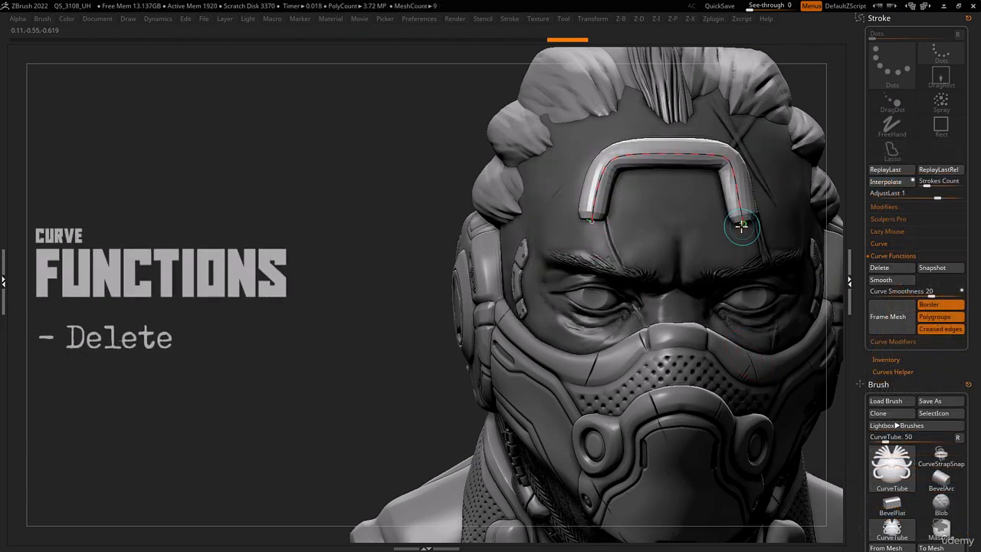
{"action": "left_click", "coordinate": [880, 269]}
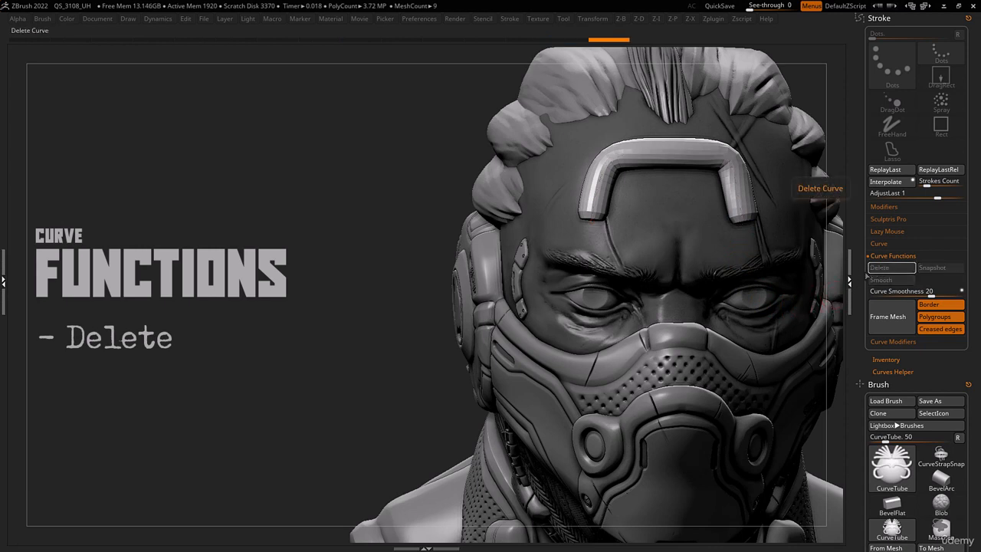
{"action": "key", "text": "ctrl+z"}
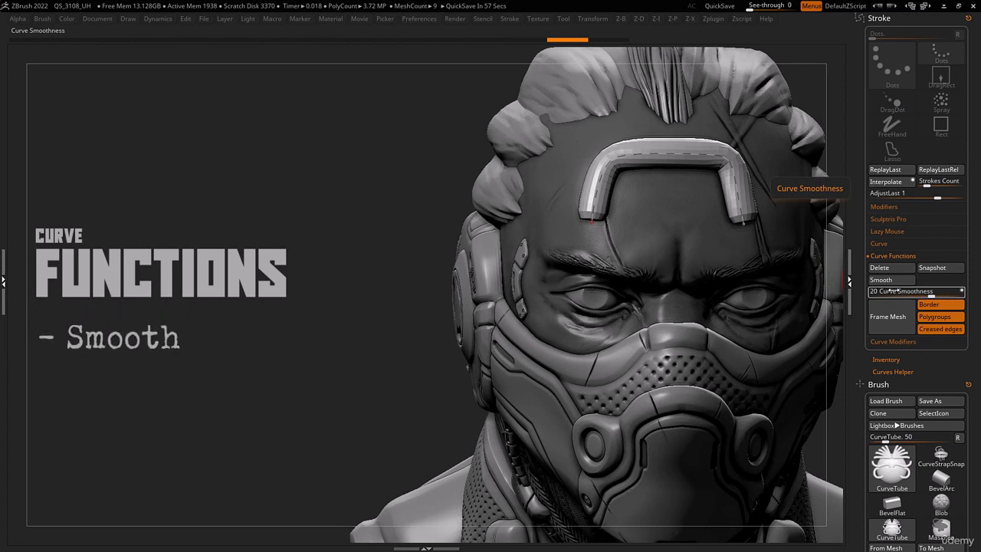
Smooth the arch's curve repeatedly with Curve Smoothness at 20 and update the tube to follow it
{"action": "left_click", "coordinate": [887, 280]}
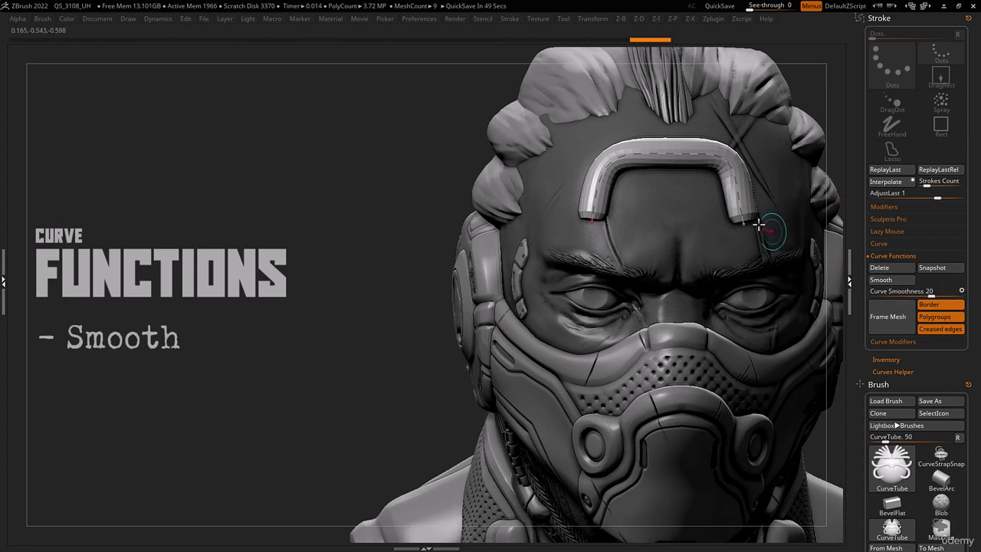
{"action": "left_click", "coordinate": [882, 280]}
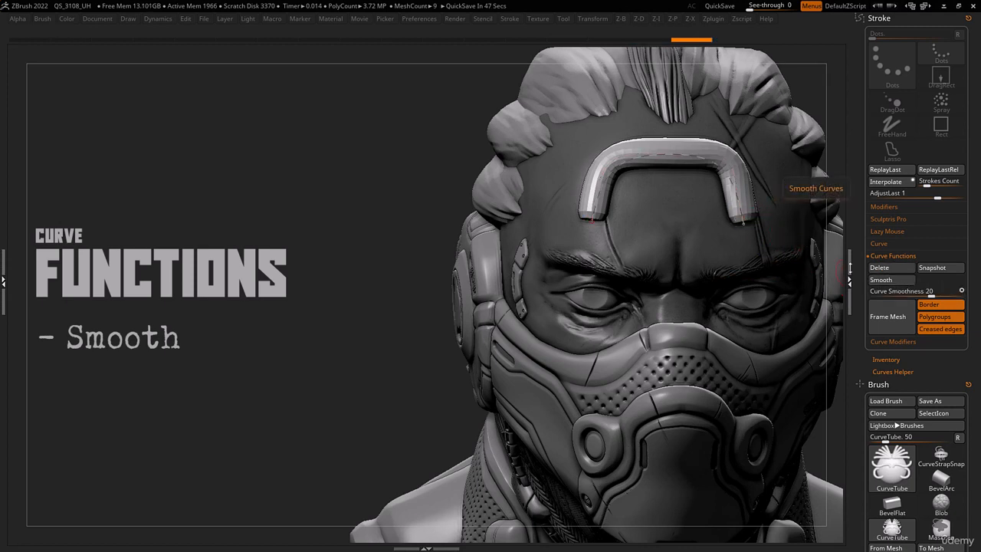
{"action": "left_click", "coordinate": [742, 222]}
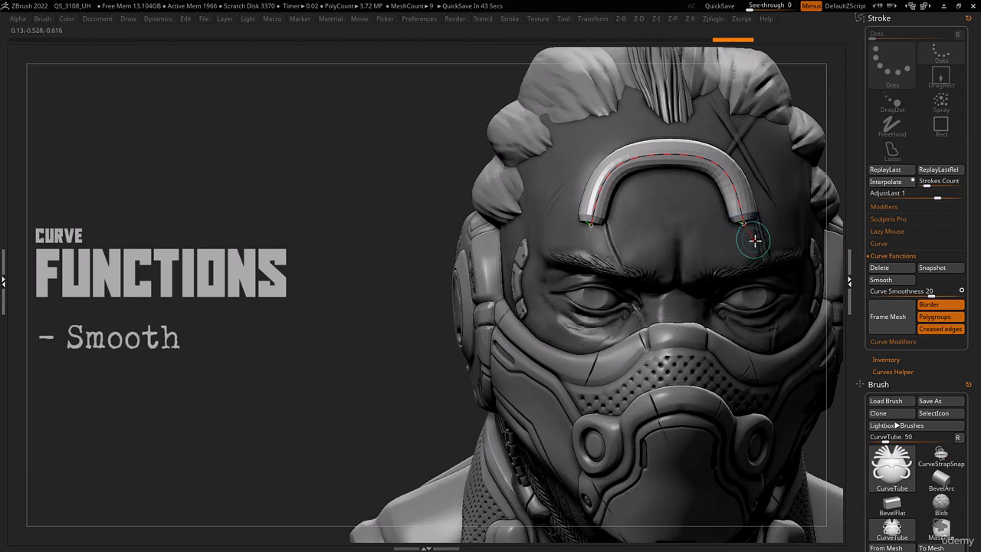
Snapshot the arch's curve with the Snapshot function and switch to the CurveStrapSnap brush
{"action": "left_click", "coordinate": [933, 269]}
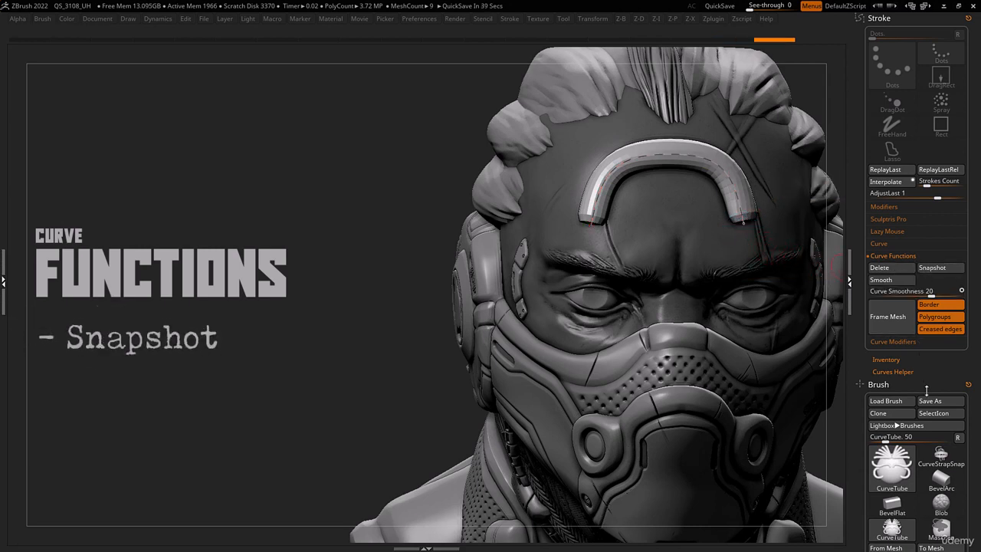
{"action": "left_click", "coordinate": [940, 460]}
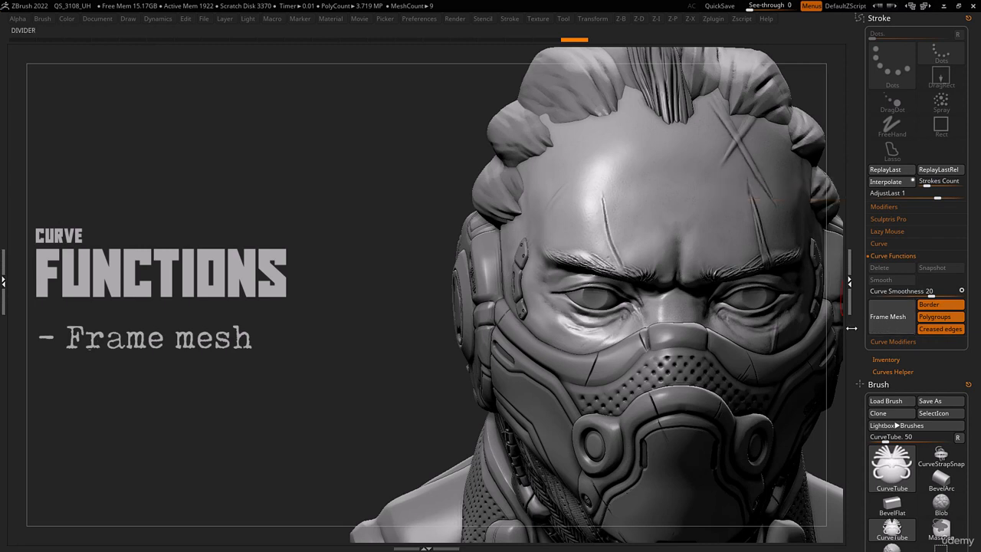
Show the polygroups, run Frame Mesh with Border, Polygroups and Creased edges enabled, and apply CurveTube along the Z-shaped outline on the forehead
{"action": "key", "text": "shift+f"}
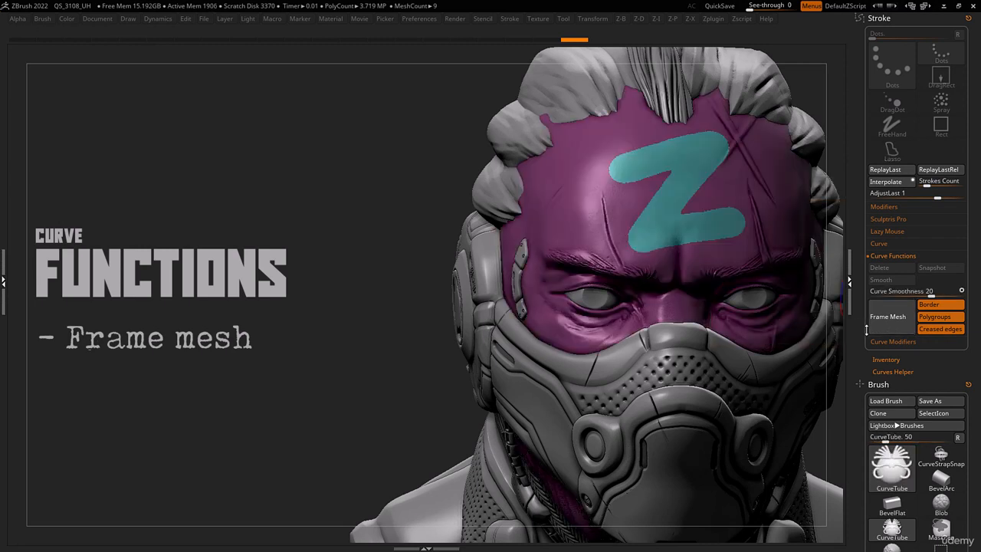
{"action": "left_click", "coordinate": [888, 316]}
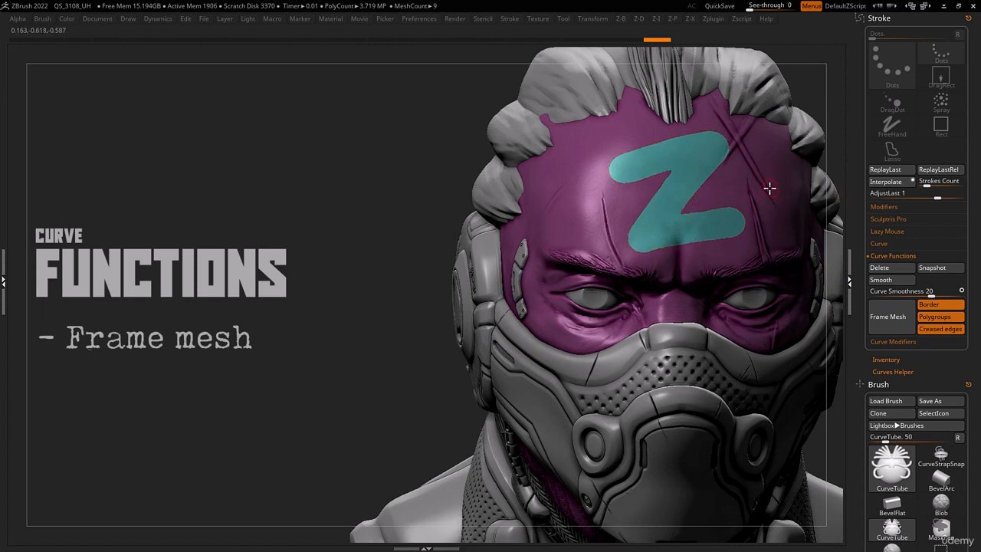
{"action": "left_click", "coordinate": [745, 221]}
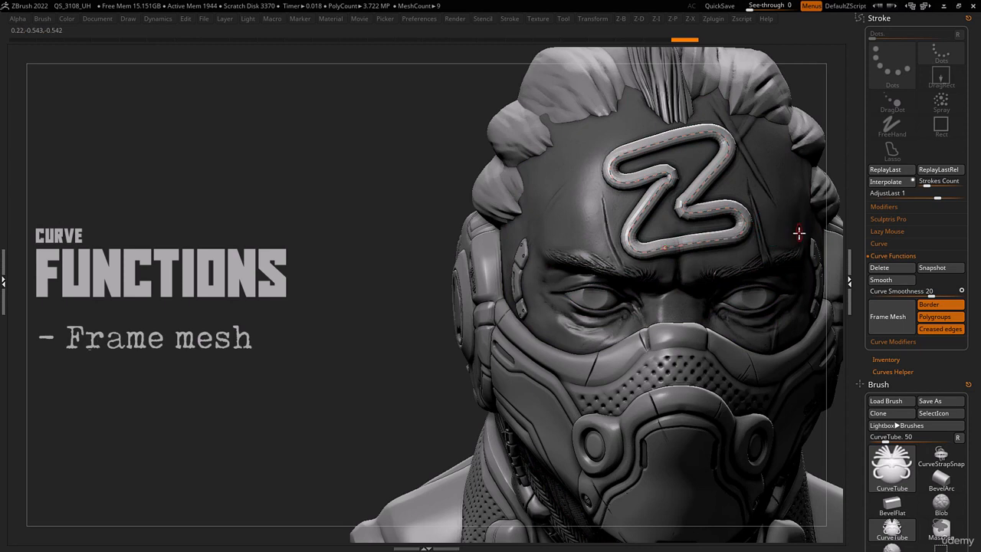
{"action": "left_click", "coordinate": [746, 228]}
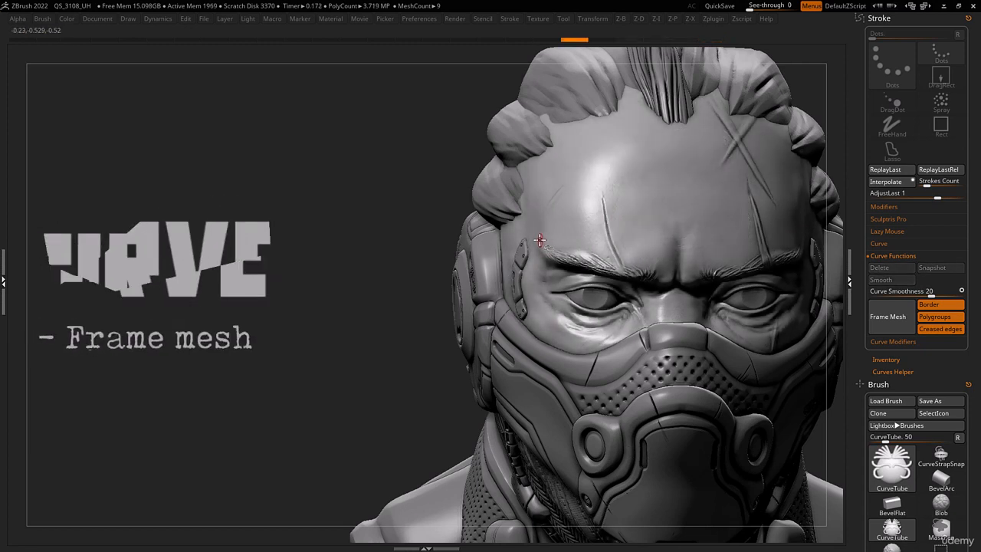
Hide the circular area of the face around the character's right eye and display the polygroups
{"action": "key", "text": "ctrl+shift"}
{"action": "mouse_move", "coordinate": [553, 225]}
{"action": "left_mouse_down", "text": "ctrl+shift"}
{"action": "mouse_move", "coordinate": [644, 223]}
{"action": "mouse_move", "coordinate": [674, 291]}
{"action": "mouse_move", "coordinate": [583, 341]}
{"action": "mouse_move", "coordinate": [544, 327]}
{"action": "mouse_move", "coordinate": [530, 246]}
{"action": "mouse_move", "coordinate": [534, 276]}
{"action": "left_mouse_up", "text": "ctrl+shift"}
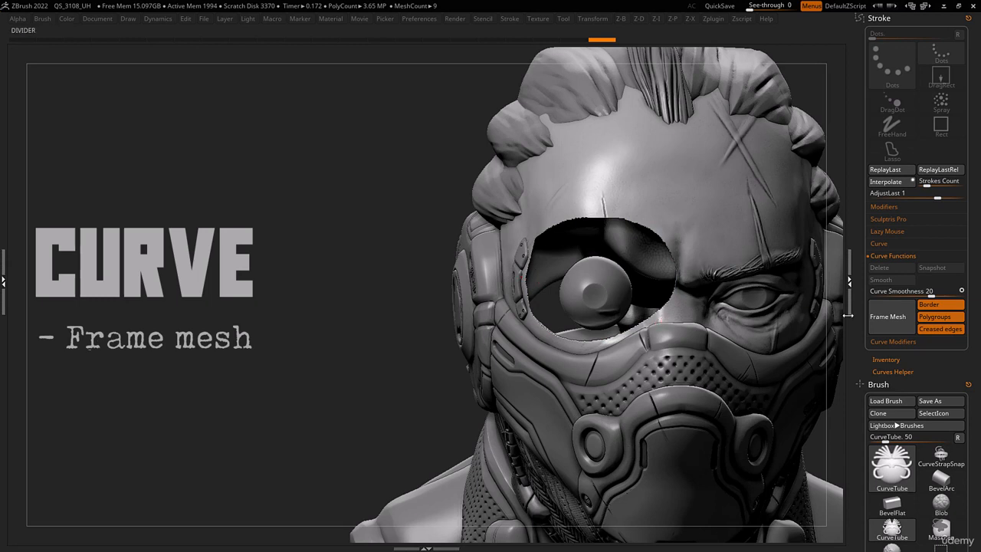
{"action": "key", "text": "shift+f"}
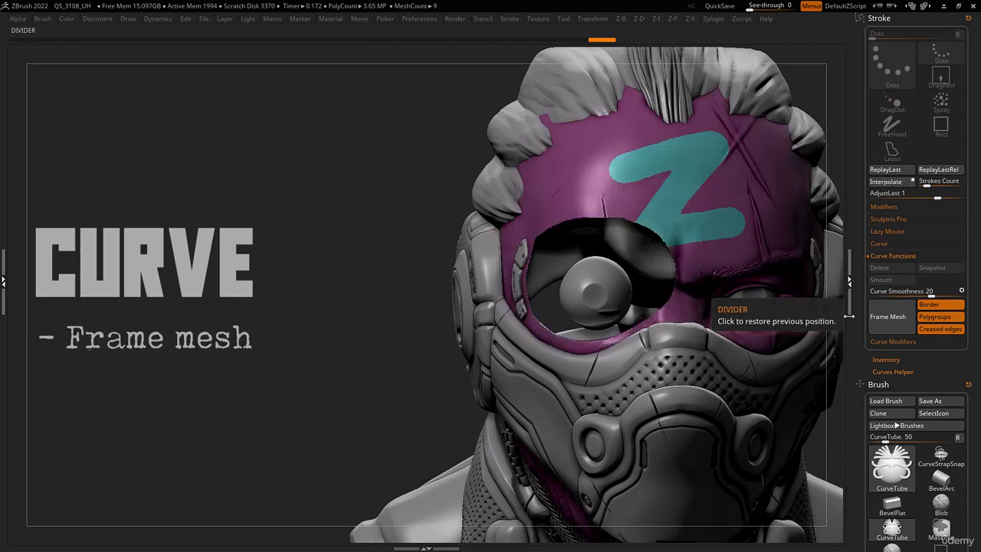
Disable Polygroups and Creased edges, run Frame Mesh on Border only, and smooth the curve around the eye opening
{"action": "left_click", "coordinate": [940, 317]}
{"action": "left_click", "coordinate": [941, 329]}
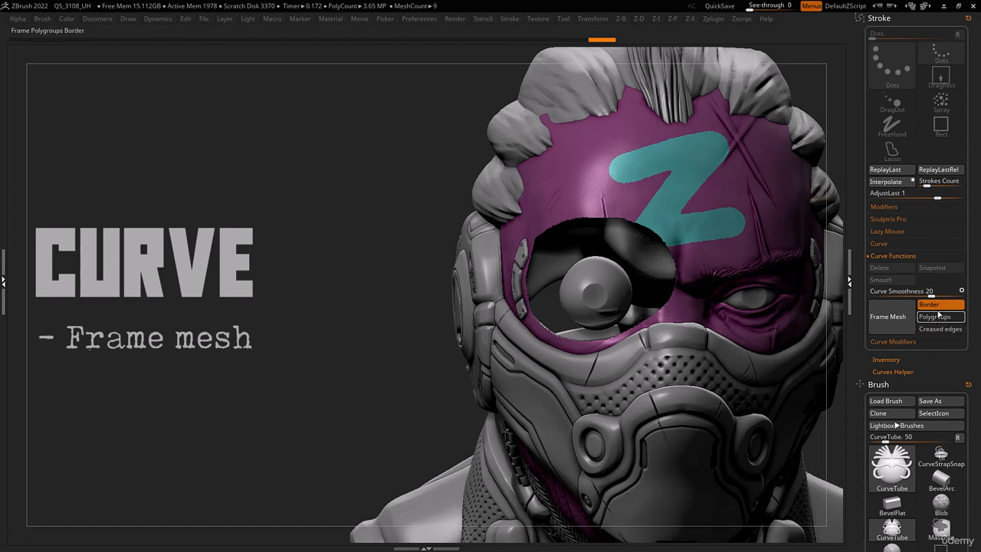
{"action": "left_click", "coordinate": [872, 316]}
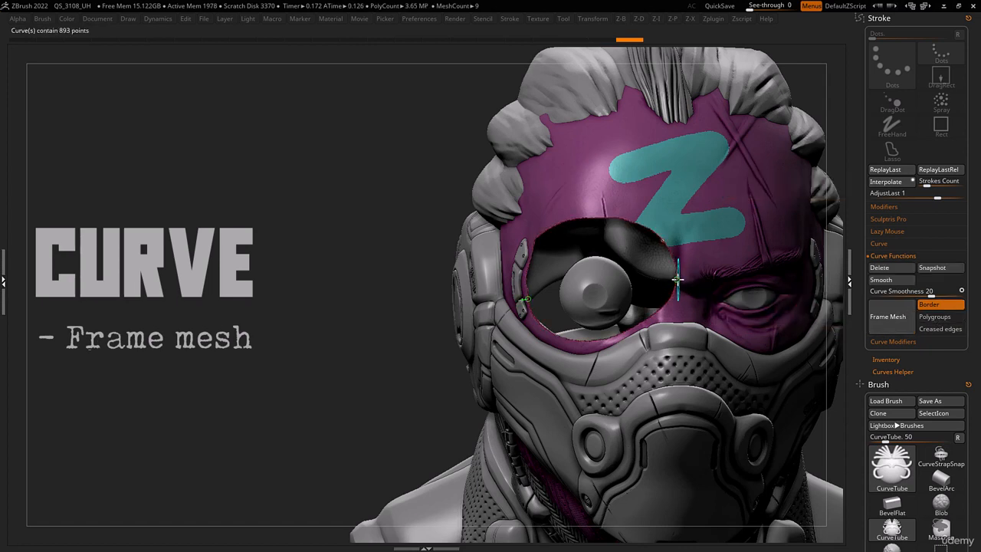
{"action": "left_click", "coordinate": [889, 279]}
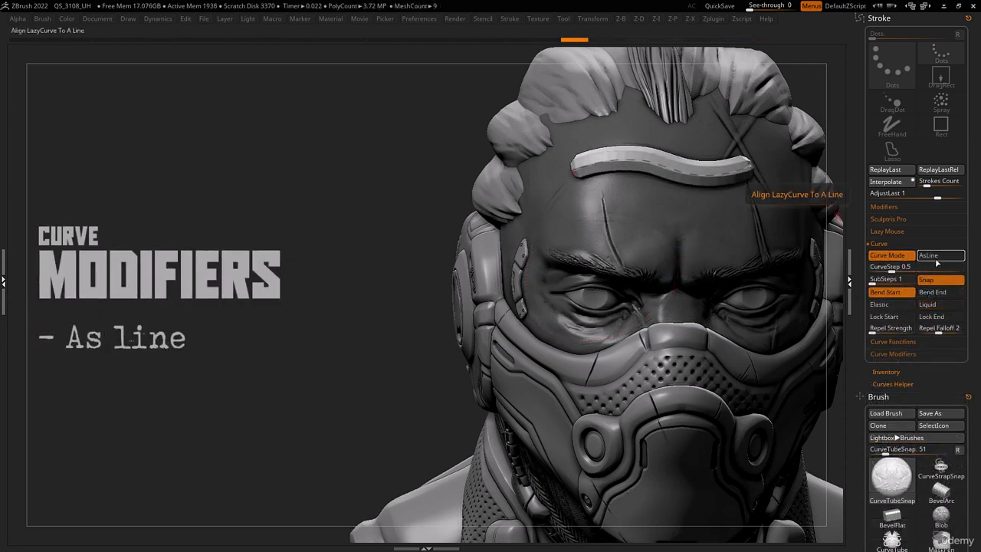
Enable AsLine and draw a straight CurveTubeSnap tube across the forehead below the wavy tube
{"action": "left_click", "coordinate": [931, 258]}
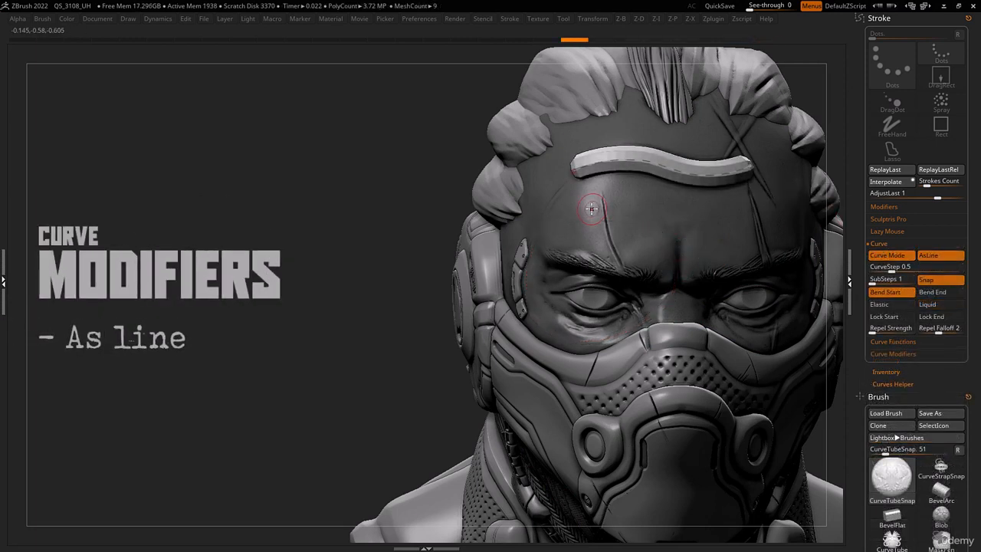
{"action": "left_click_drag", "start_coordinate": [735, 208], "coordinate": [735, 209]}
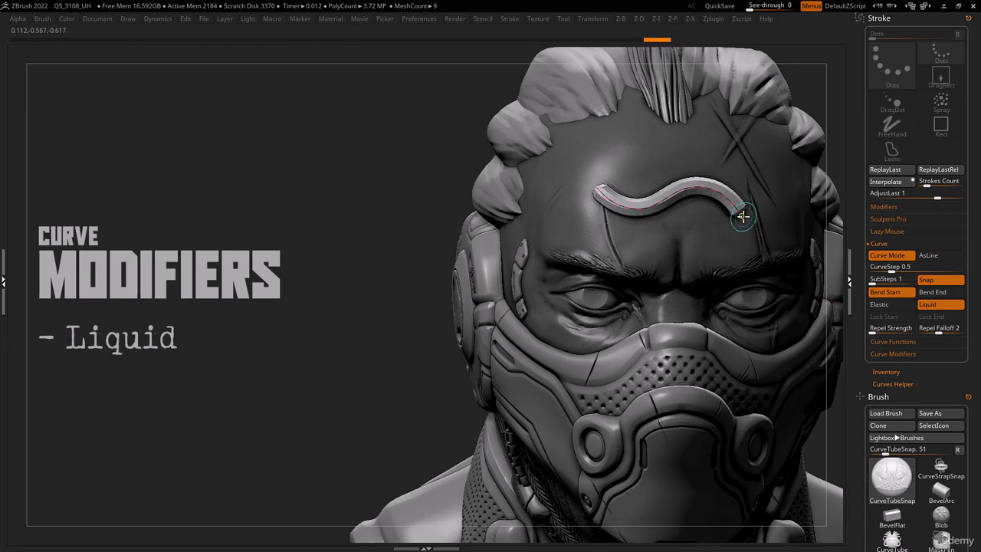
Pull the end of the wavy forehead tube in Liquid mode, switch the curve to Elastic, and pull the end again
{"action": "mouse_move", "coordinate": [743, 216]}
{"action": "left_mouse_down"}
{"action": "mouse_move", "coordinate": [721, 247]}
{"action": "mouse_move", "coordinate": [636, 248]}
{"action": "mouse_move", "coordinate": [583, 220]}
{"action": "mouse_move", "coordinate": [569, 197]}
{"action": "mouse_move", "coordinate": [572, 169]}
{"action": "mouse_move", "coordinate": [590, 147]}
{"action": "mouse_move", "coordinate": [639, 146]}
{"action": "mouse_move", "coordinate": [655, 160]}
{"action": "left_mouse_up"}
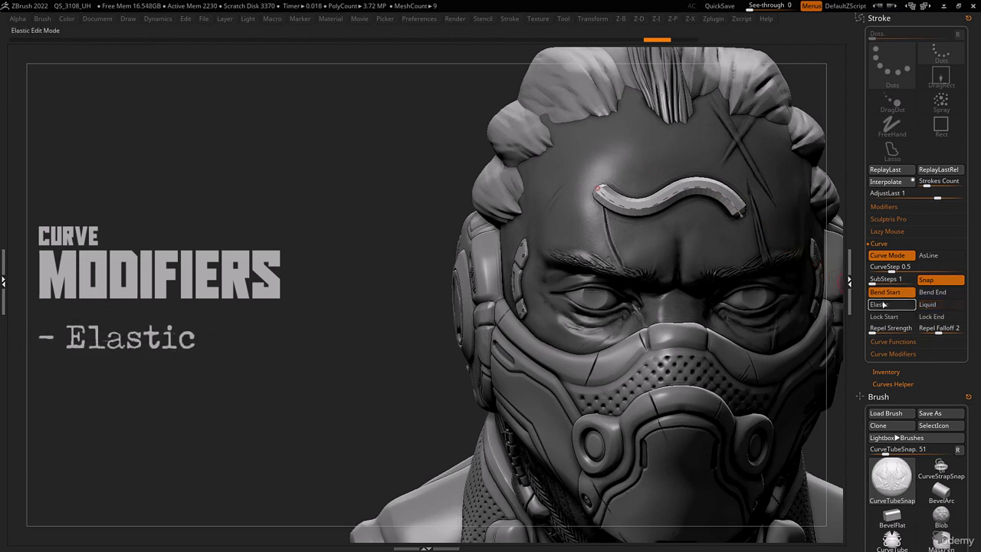
{"action": "left_click", "coordinate": [883, 304]}
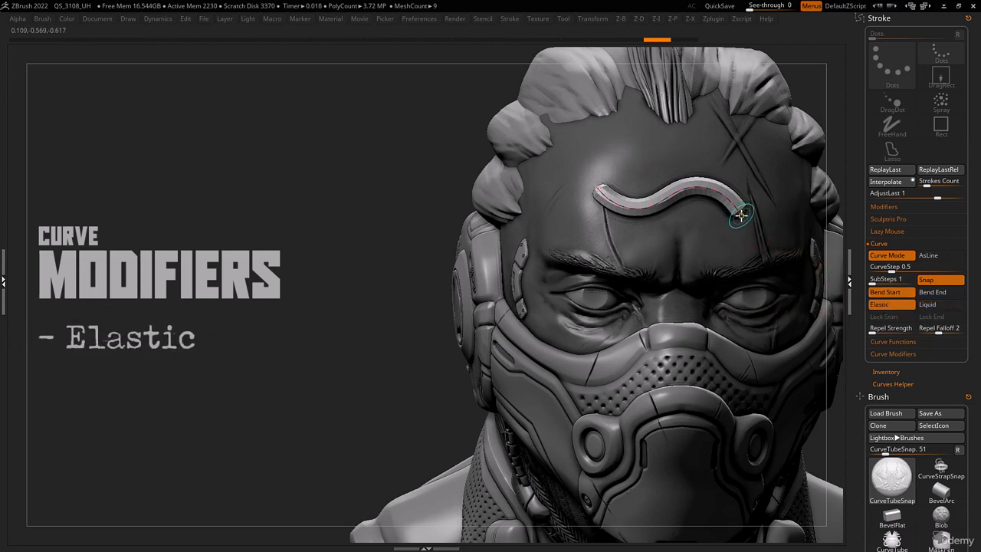
{"action": "mouse_move", "coordinate": [746, 223]}
{"action": "left_mouse_down"}
{"action": "mouse_move", "coordinate": [759, 245]}
{"action": "mouse_move", "coordinate": [718, 258]}
{"action": "mouse_move", "coordinate": [627, 261]}
{"action": "mouse_move", "coordinate": [528, 203]}
{"action": "left_mouse_up"}
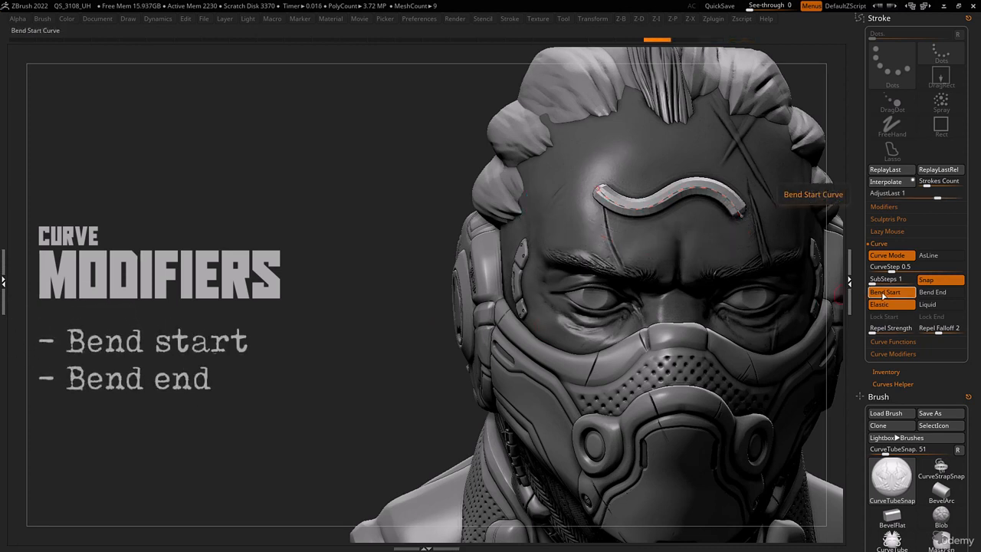
Bend the wavy tube from its middle with Bend Start, enable Bend End too, bend it again, and undo the last bend
{"action": "left_click_drag", "start_coordinate": [674, 196], "coordinate": [672, 193]}
{"action": "left_click", "coordinate": [926, 292]}
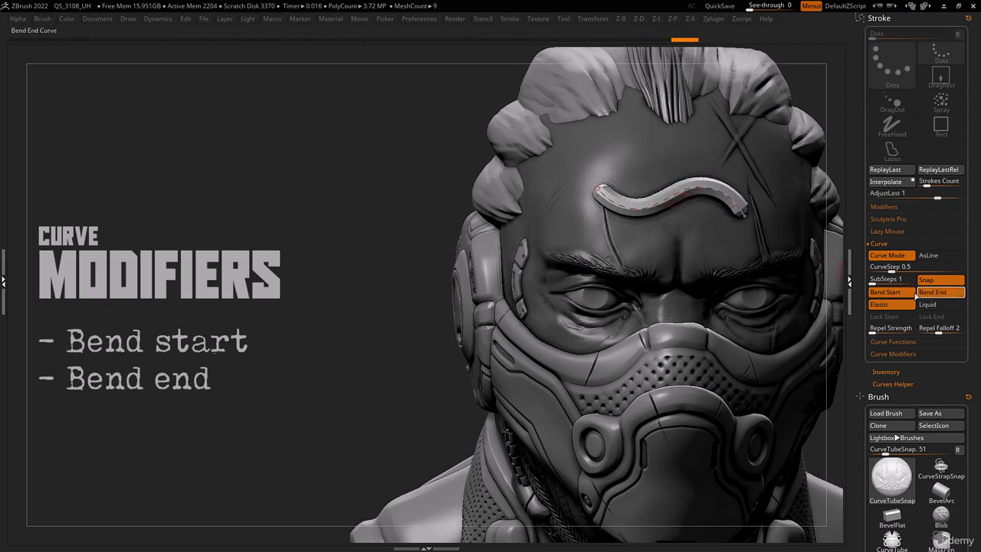
{"action": "mouse_move", "coordinate": [678, 201]}
{"action": "left_mouse_down"}
{"action": "mouse_move", "coordinate": [675, 180]}
{"action": "mouse_move", "coordinate": [674, 188]}
{"action": "left_mouse_up"}
{"action": "left_click", "coordinate": [910, 296]}
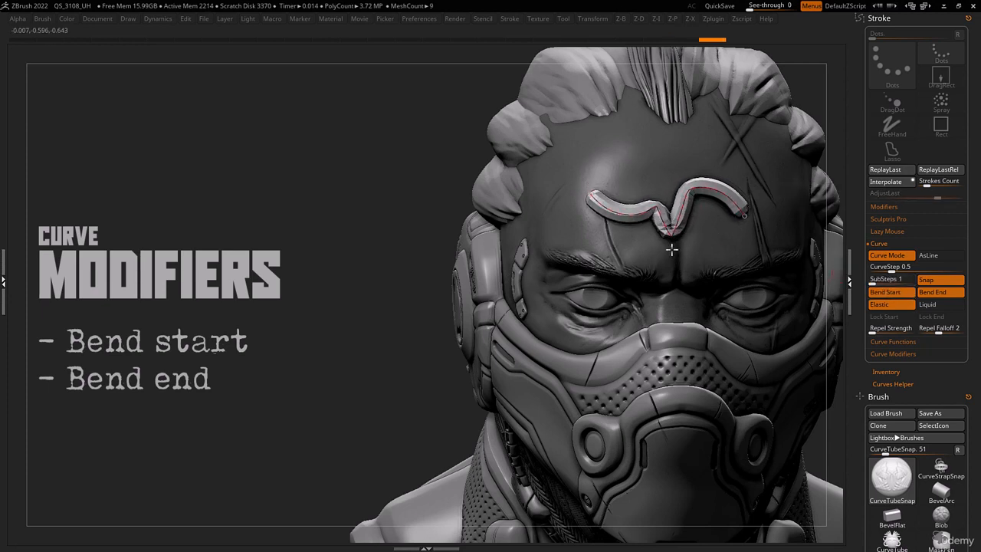
{"action": "left_click_drag", "start_coordinate": [673, 282], "coordinate": [673, 300]}
{"action": "key", "text": "ctrl+z"}
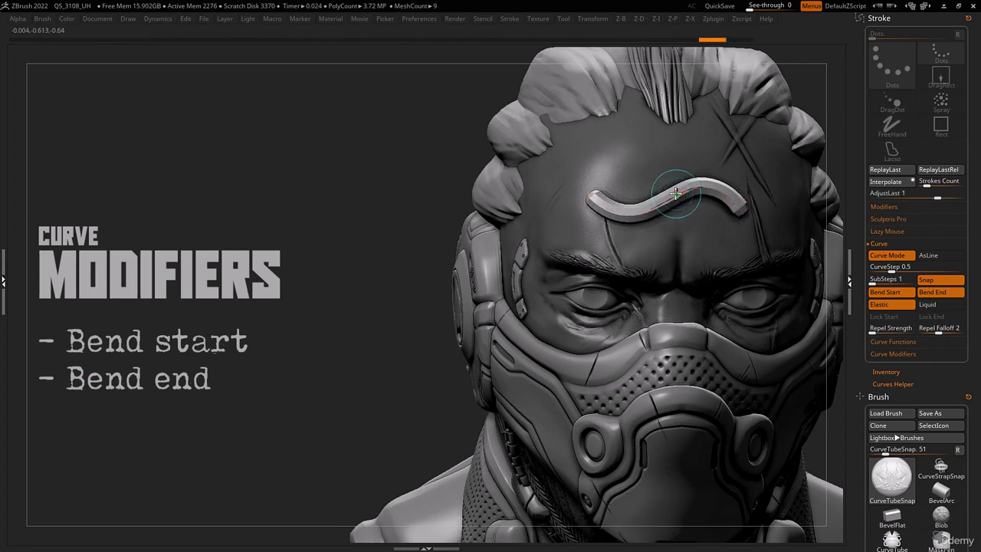